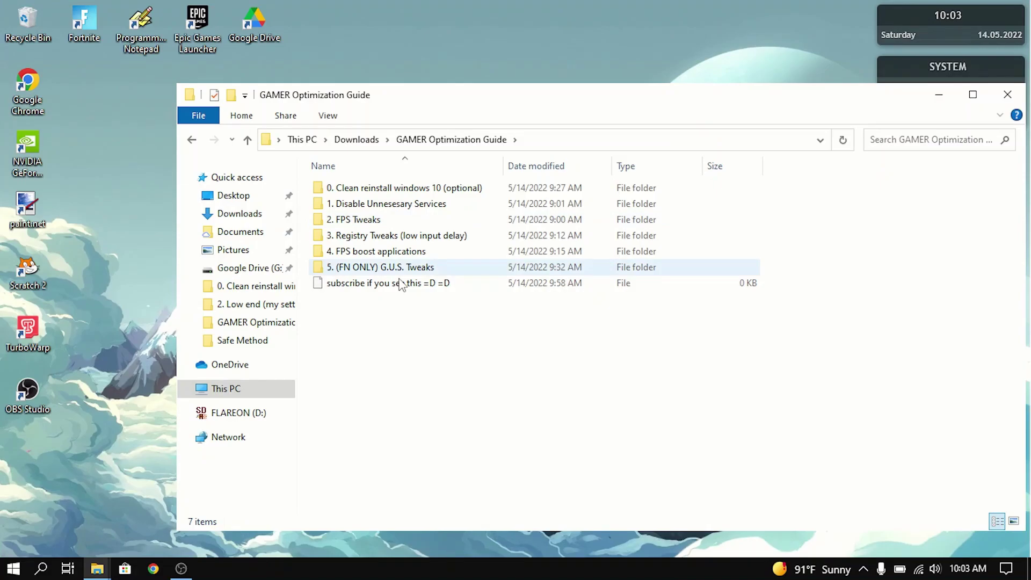
Step: Move the Explorer window aside and open the '1. Disable Unnesesary Services' folder
{"action": "left_click_drag", "start_coordinate": [537, 95], "coordinate": [456, 81]}
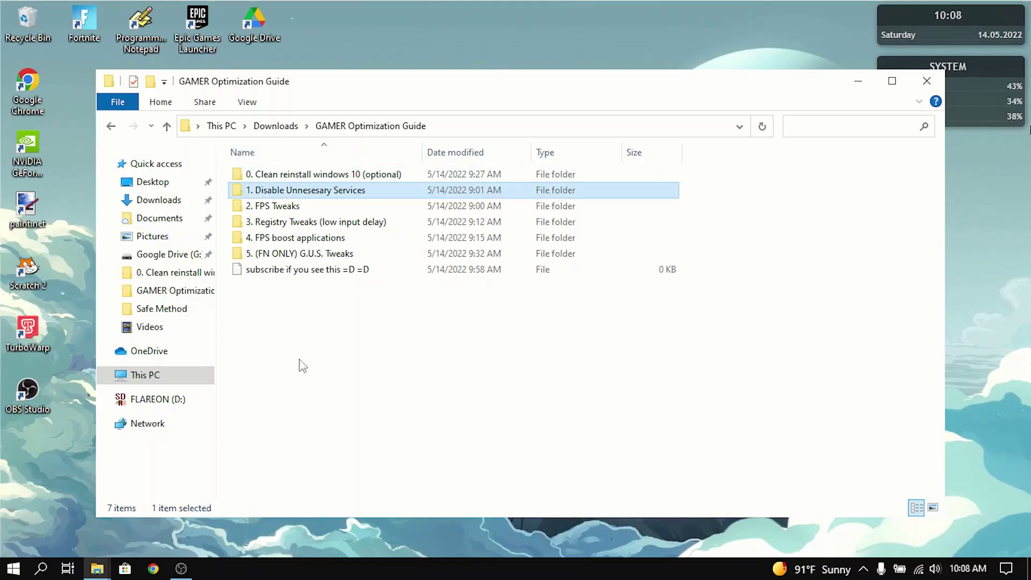
{"action": "double_click", "coordinate": [325, 194]}
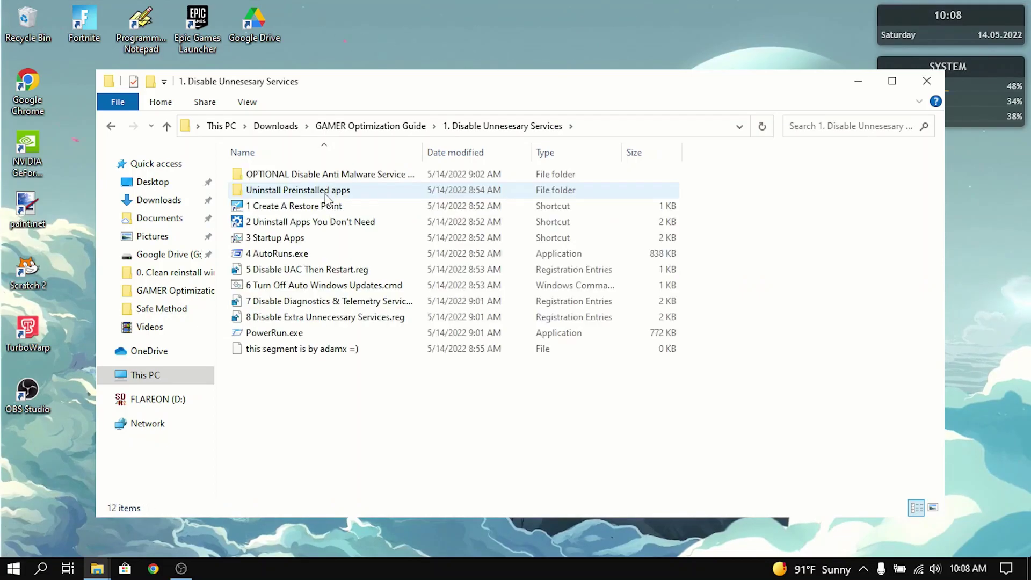
{"action": "double_click", "coordinate": [299, 208]}
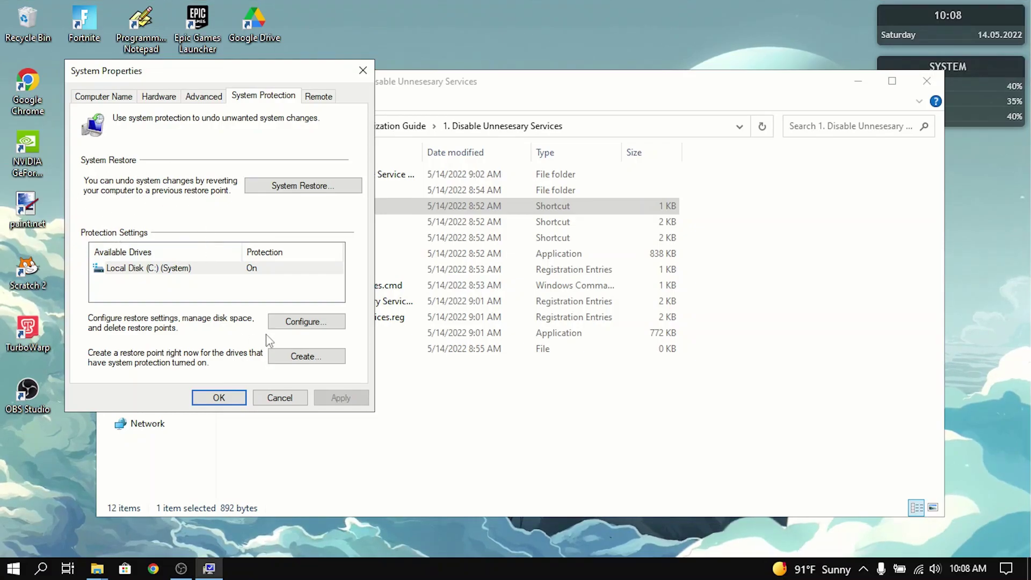
Step: Dismiss System Protection, scroll through Apps & features, and open Task Manager's Startup apps list
{"action": "left_click", "coordinate": [290, 402]}
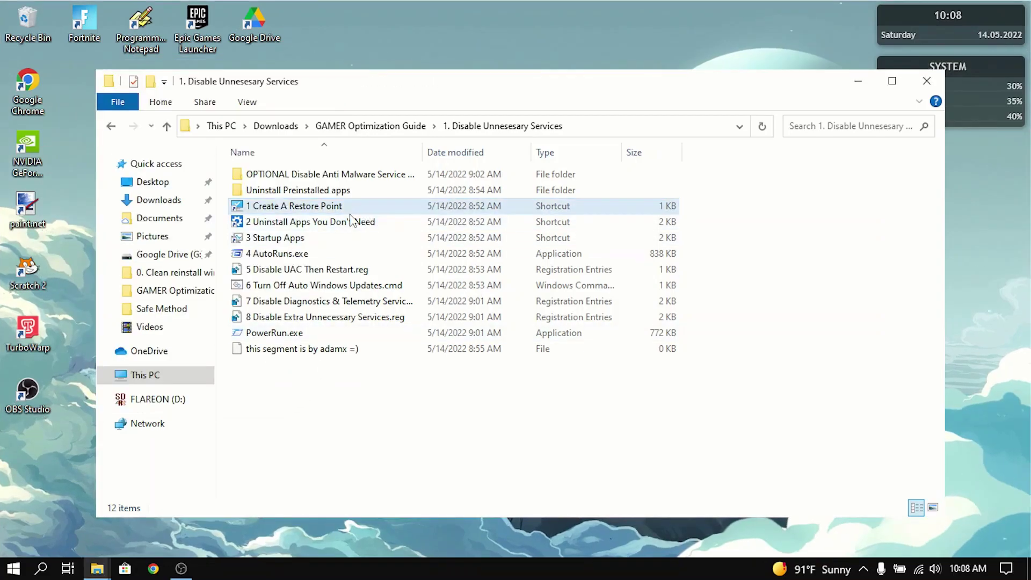
{"action": "left_click", "coordinate": [371, 228]}
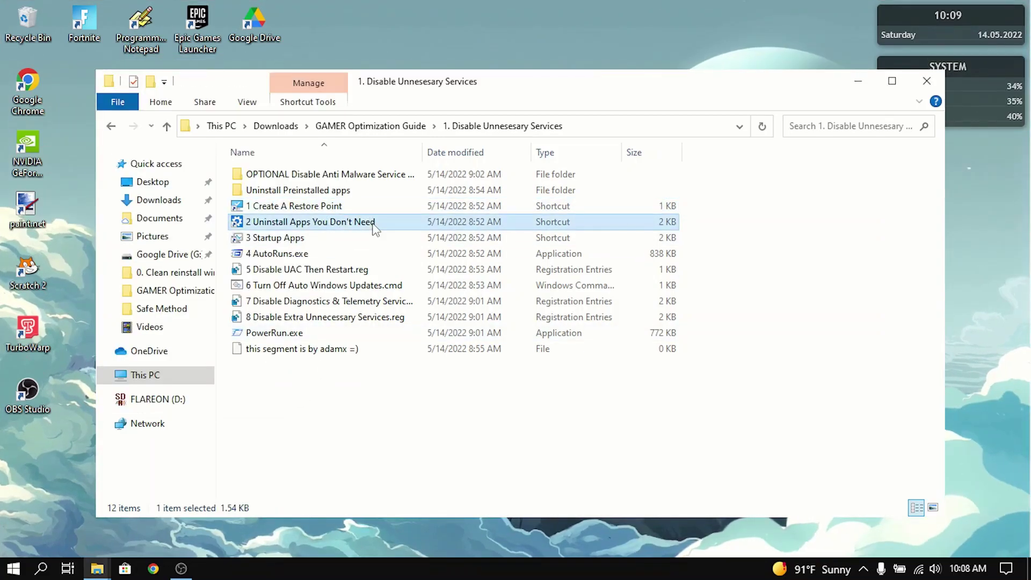
{"action": "double_click", "coordinate": [373, 225]}
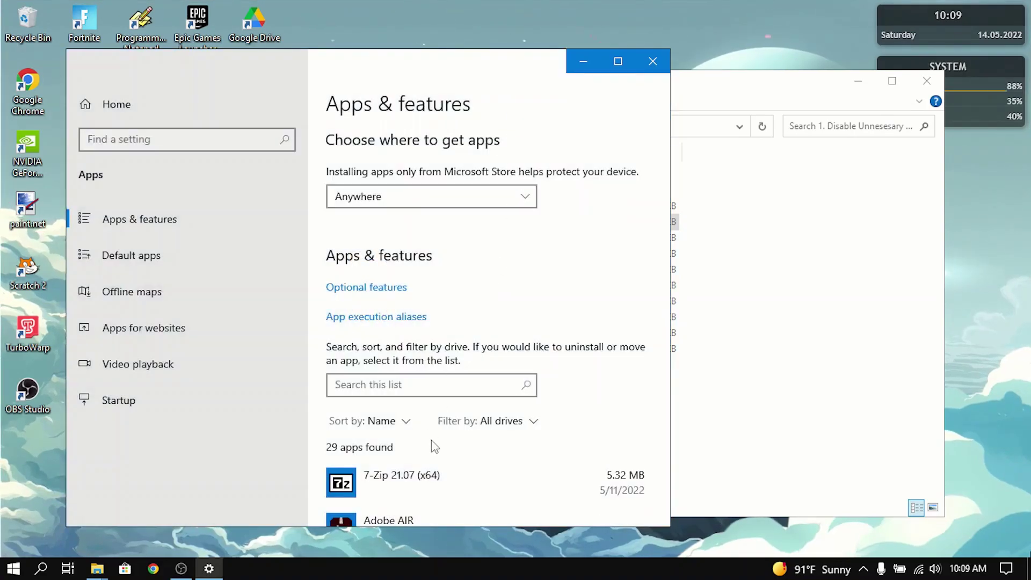
{"action": "scroll", "coordinate": [431, 440], "scroll_direction": "down", "scroll_amount": 3}
{"action": "scroll", "coordinate": [431, 440], "scroll_direction": "down", "scroll_amount": 15}
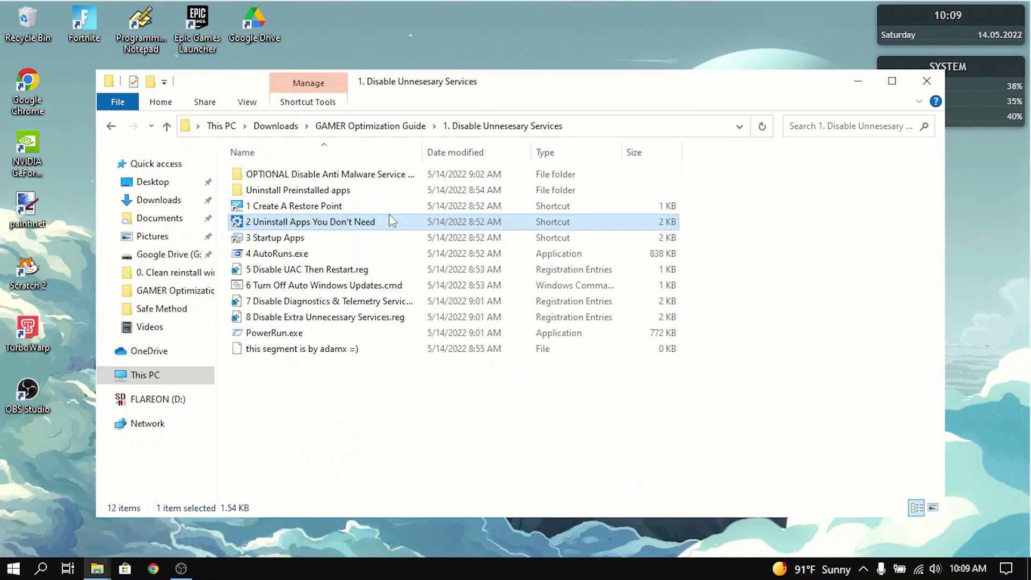
{"action": "double_click", "coordinate": [321, 234]}
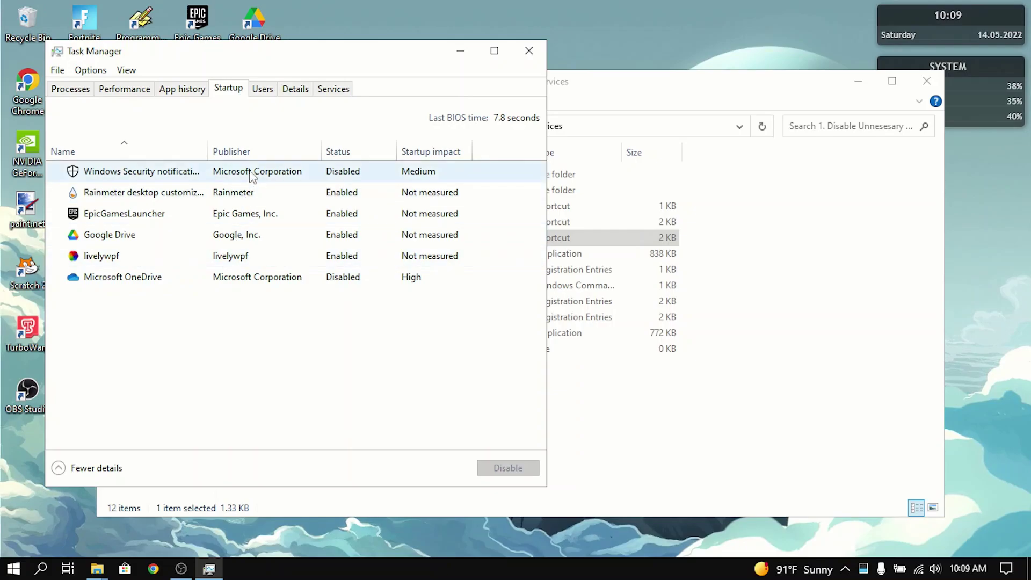
Step: Close Task Manager, launch 4 AutoRuns.exe, accept its license, review the Everything list, and close it
{"action": "key", "text": "alt+F4"}
{"action": "double_click", "coordinate": [306, 256]}
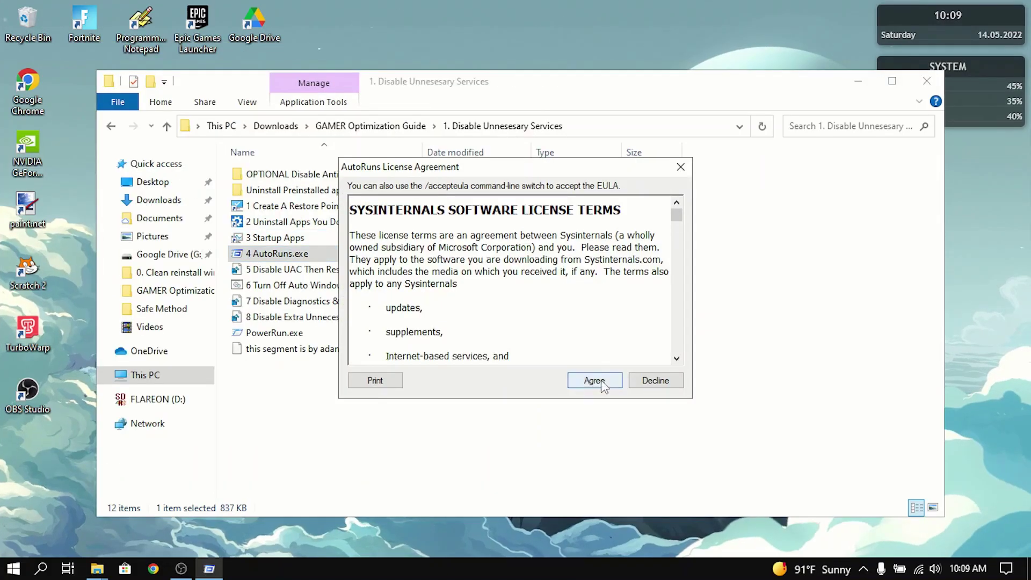
{"action": "left_click", "coordinate": [599, 384]}
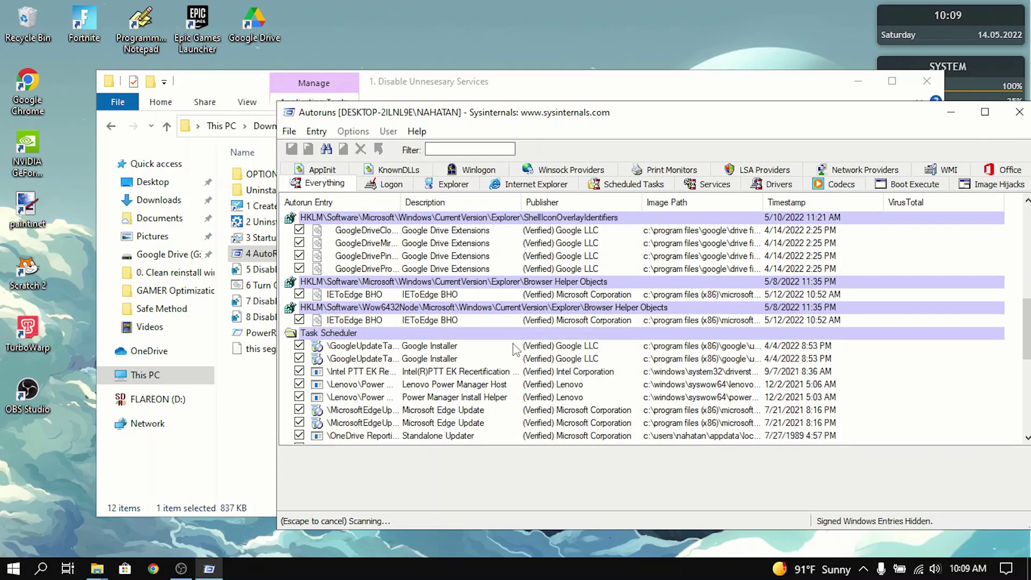
{"action": "scroll", "coordinate": [516, 349], "scroll_direction": "down", "scroll_amount": 3}
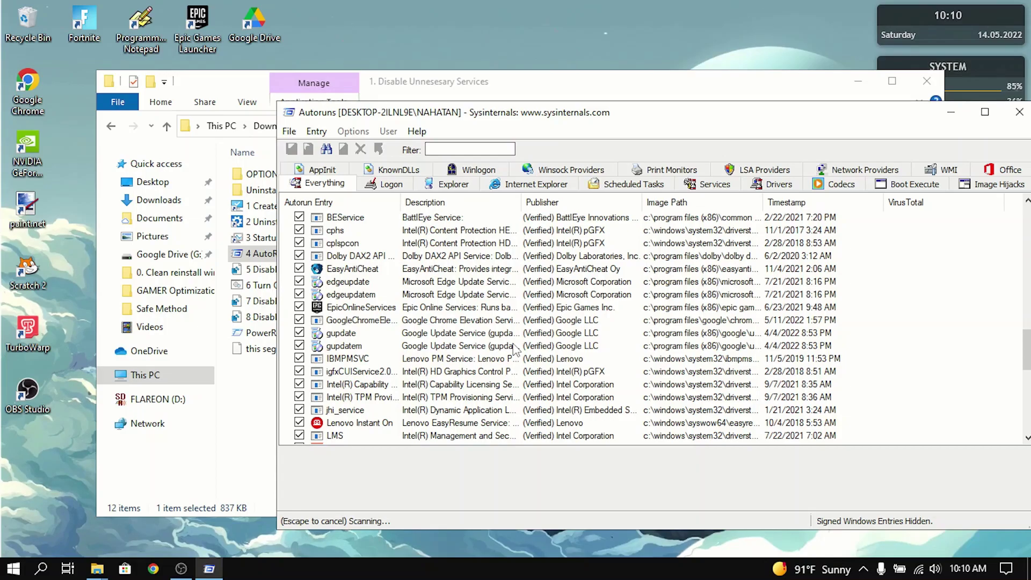
{"action": "scroll", "coordinate": [515, 349], "scroll_direction": "up", "scroll_amount": 5}
{"action": "scroll", "coordinate": [516, 349], "scroll_direction": "up", "scroll_amount": 4}
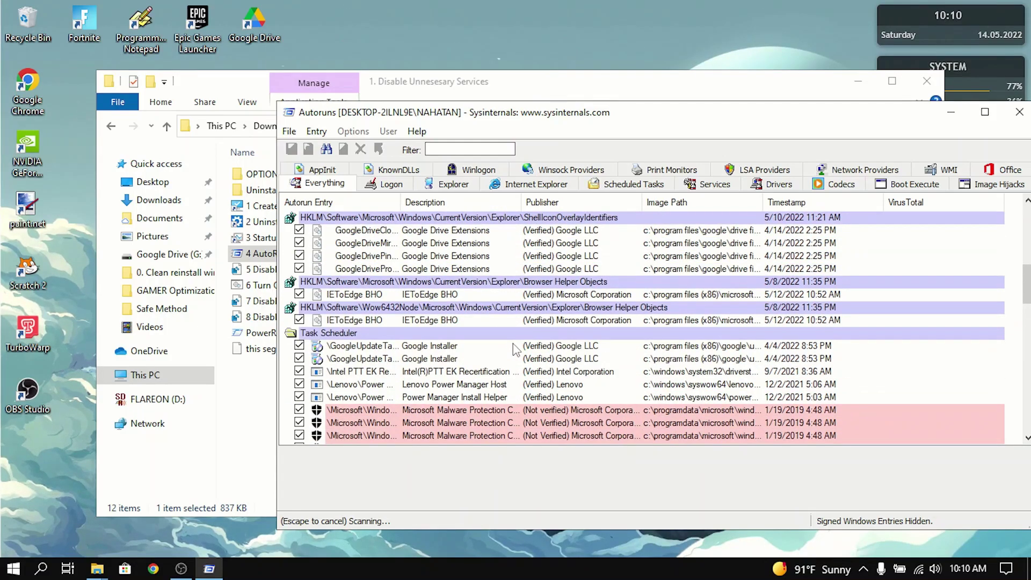
{"action": "scroll", "coordinate": [515, 349], "scroll_direction": "up", "scroll_amount": 12}
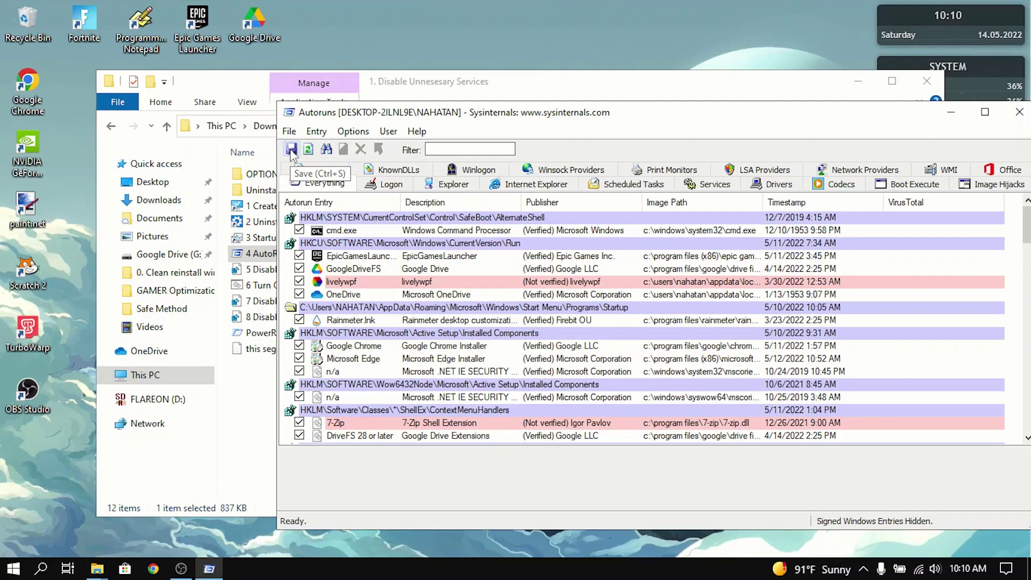
{"action": "left_click", "coordinate": [1020, 113]}
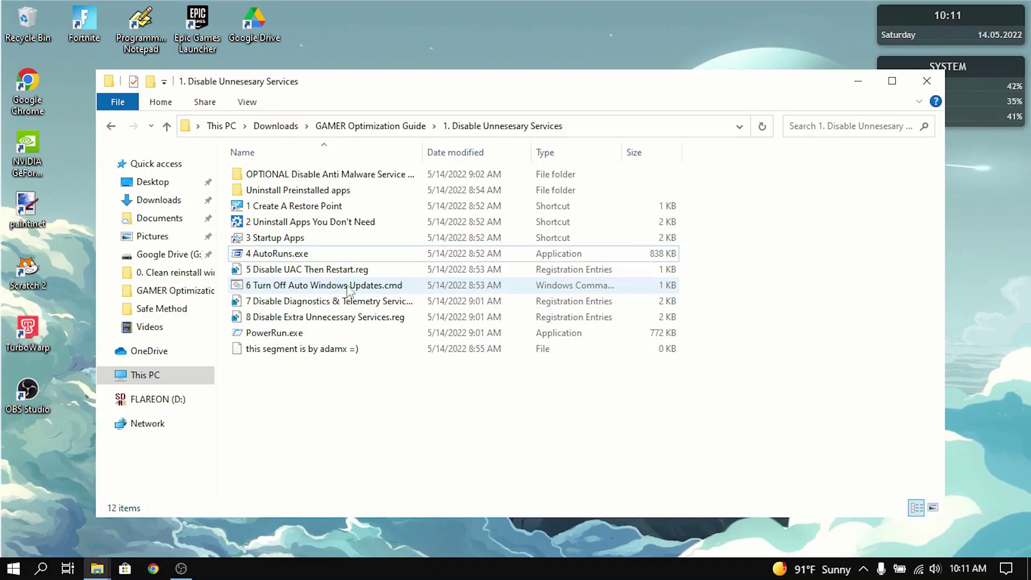
Step: Merge the Disable Diagnostics & Telemetry registry file into the registry after retrying past an error
{"action": "double_click", "coordinate": [299, 302]}
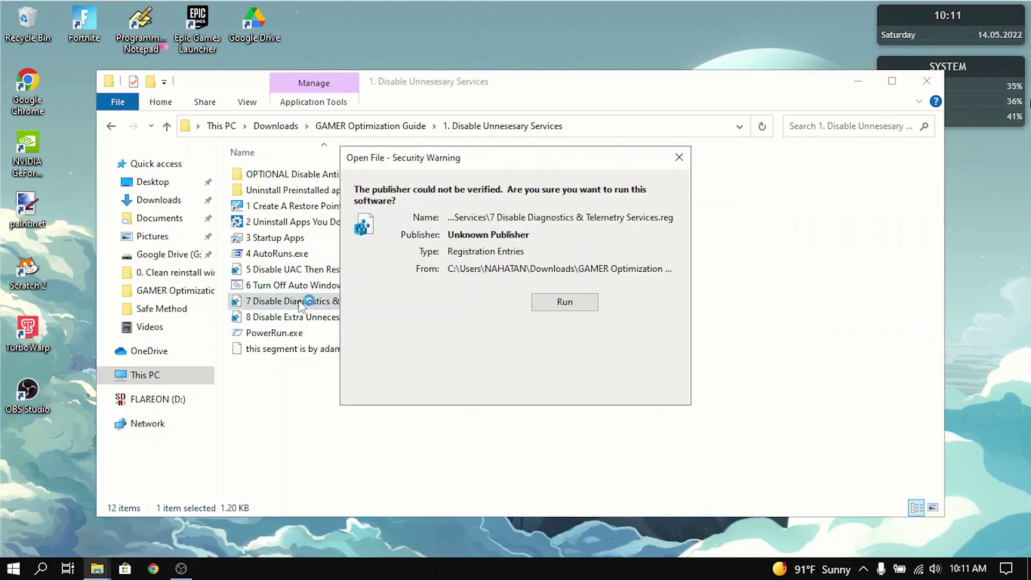
{"action": "left_click", "coordinate": [551, 311]}
{"action": "left_click", "coordinate": [681, 298]}
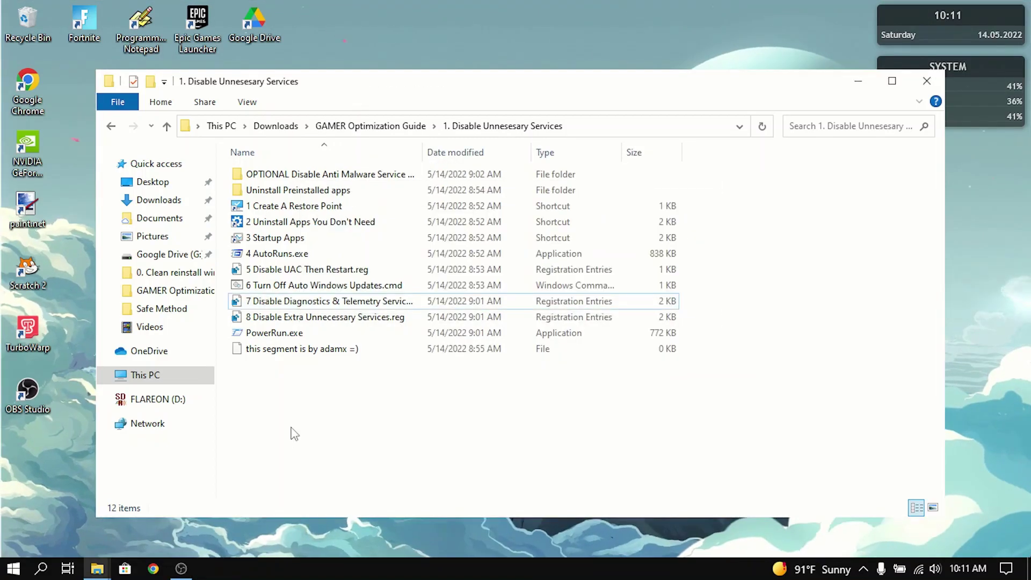
{"action": "left_click_drag", "start_coordinate": [289, 304], "coordinate": [275, 332]}
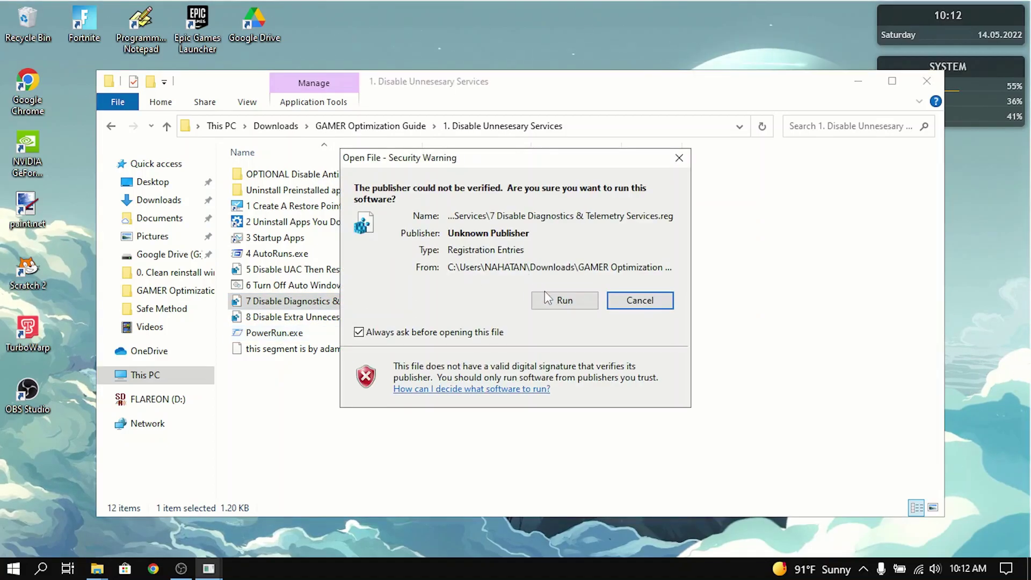
{"action": "left_click", "coordinate": [546, 292]}
{"action": "left_click", "coordinate": [623, 311]}
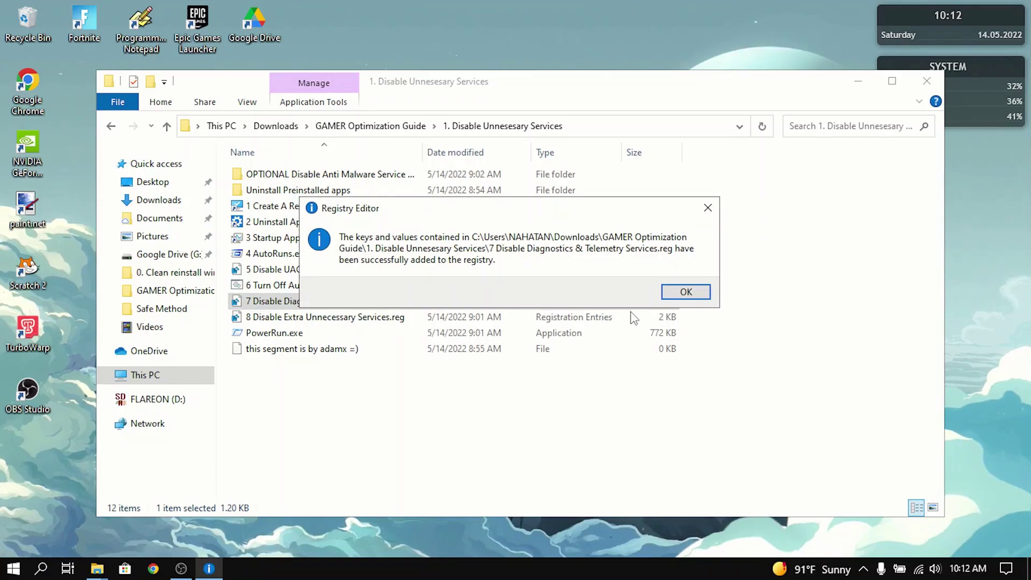
{"action": "left_click", "coordinate": [686, 292]}
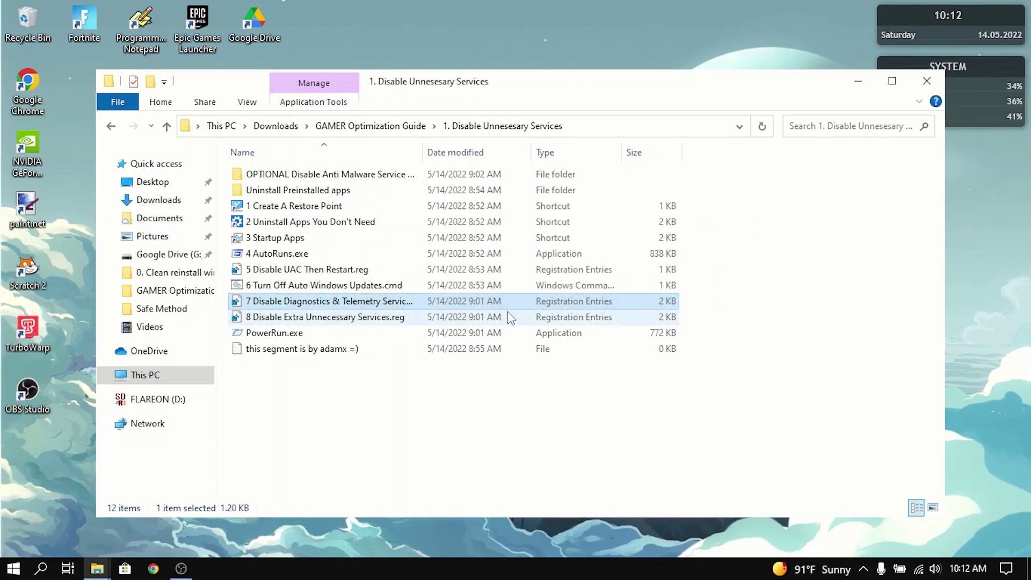
Step: Run the Disable Extra Unnecessary Services registry file and clear the file selection
{"action": "double_click", "coordinate": [461, 317]}
{"action": "left_click", "coordinate": [563, 301]}
{"action": "left_click", "coordinate": [456, 379]}
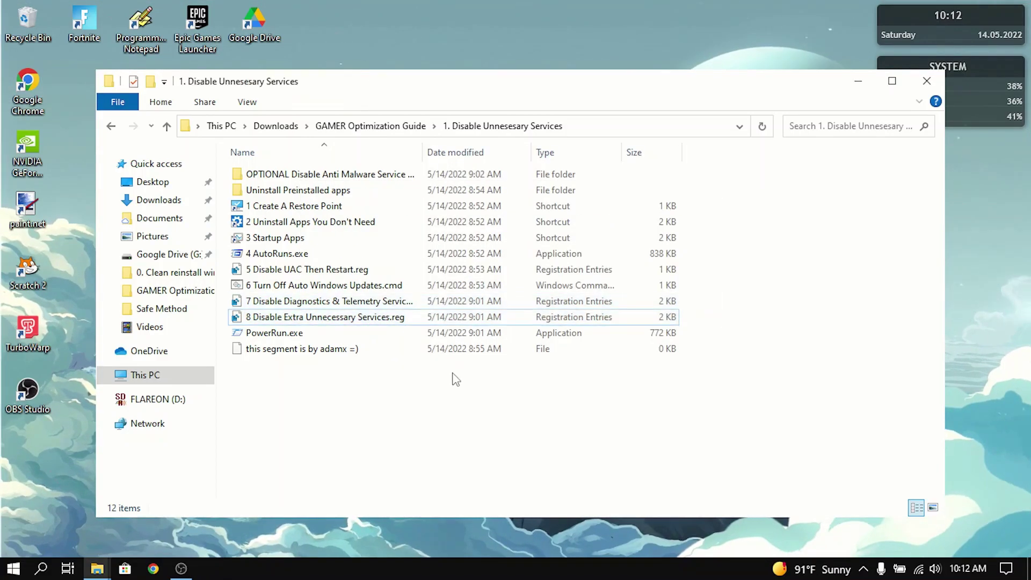
Step: Go up to the guide, open 2. FPS Tweaks, and run the Latency BCD Tweaks script
{"action": "key", "text": "alt+Left"}
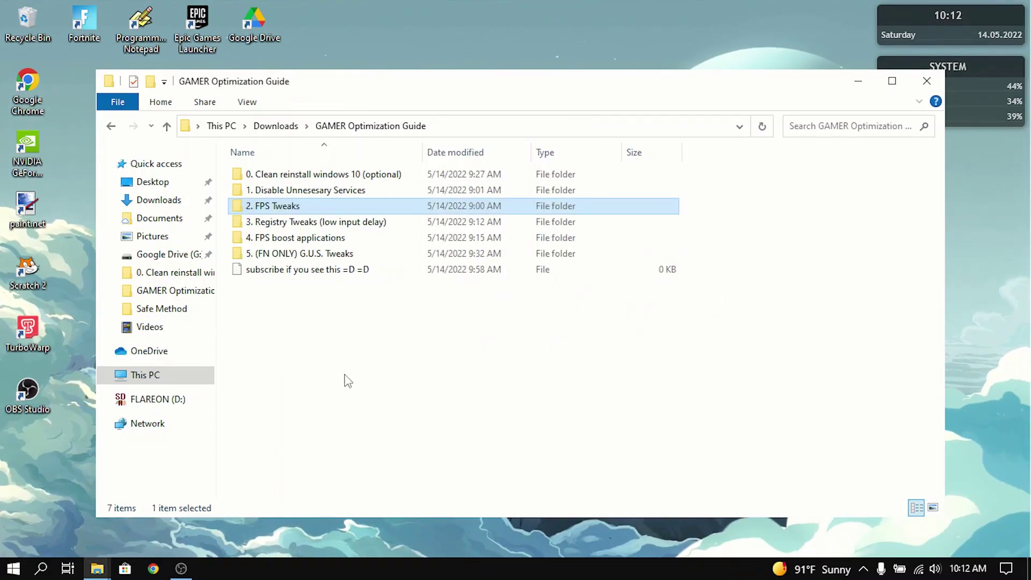
{"action": "double_click", "coordinate": [279, 207]}
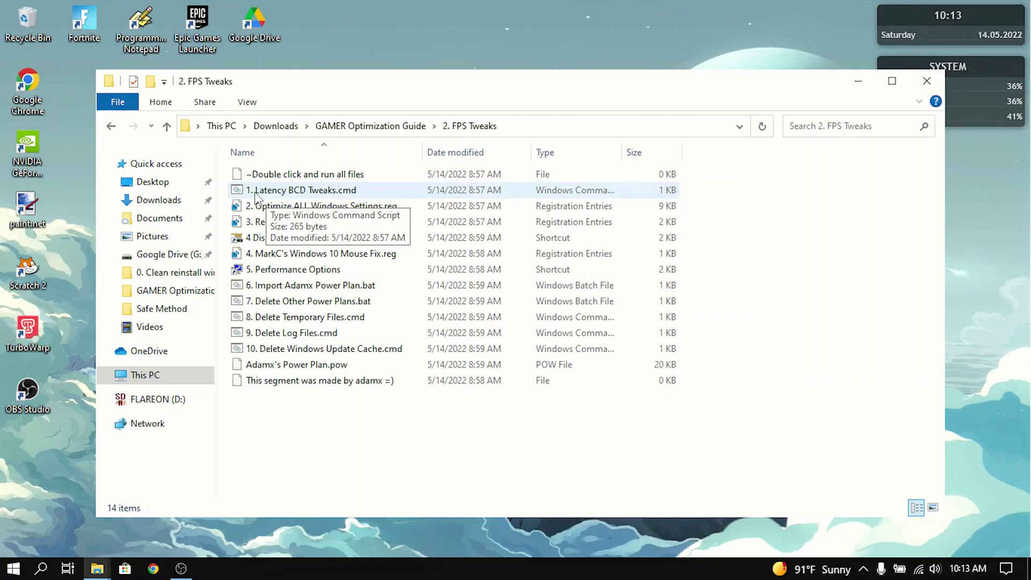
{"action": "double_click", "coordinate": [326, 191]}
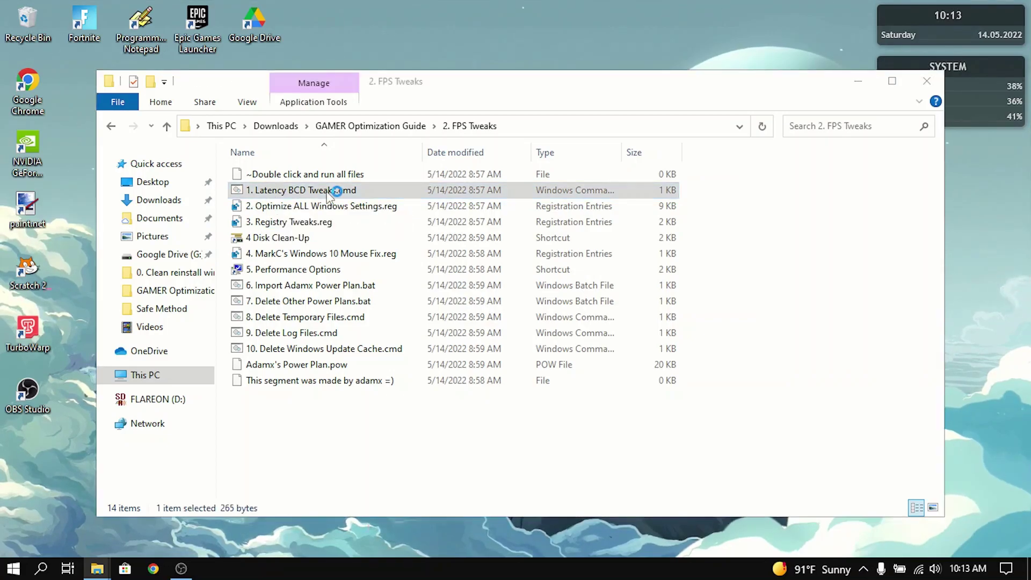
{"action": "key", "text": "Return"}
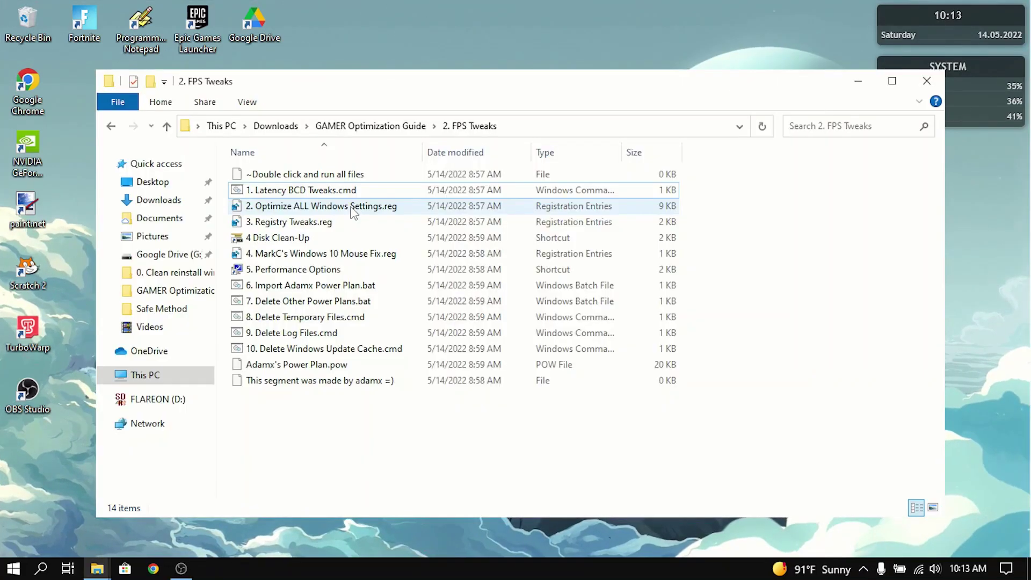
Step: Merge 2. Optimize ALL Windows Settings.reg into the registry, then run 3. Registry Tweaks.reg
{"action": "double_click", "coordinate": [322, 206]}
{"action": "left_click", "coordinate": [564, 301]}
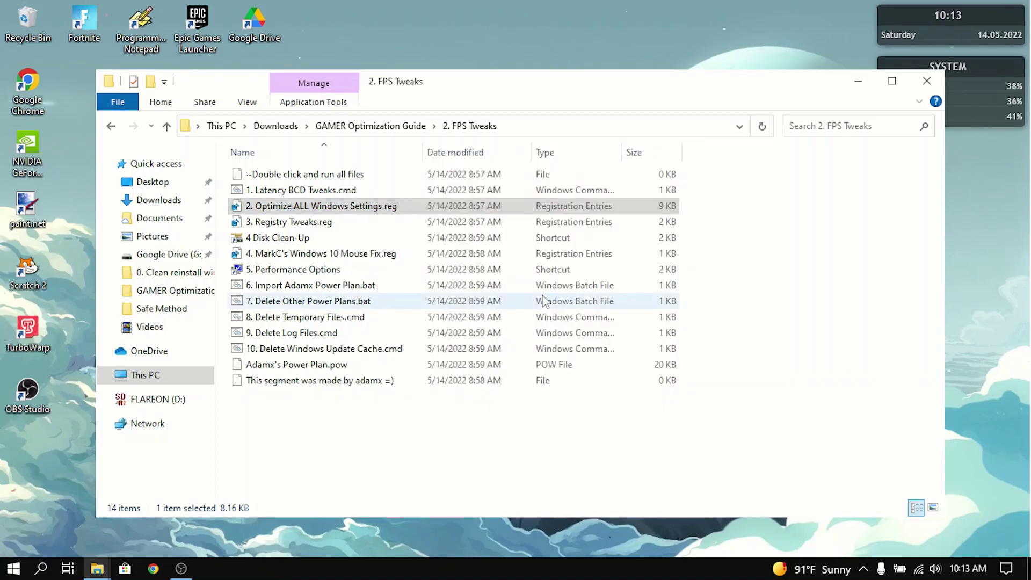
{"action": "left_click", "coordinate": [626, 309]}
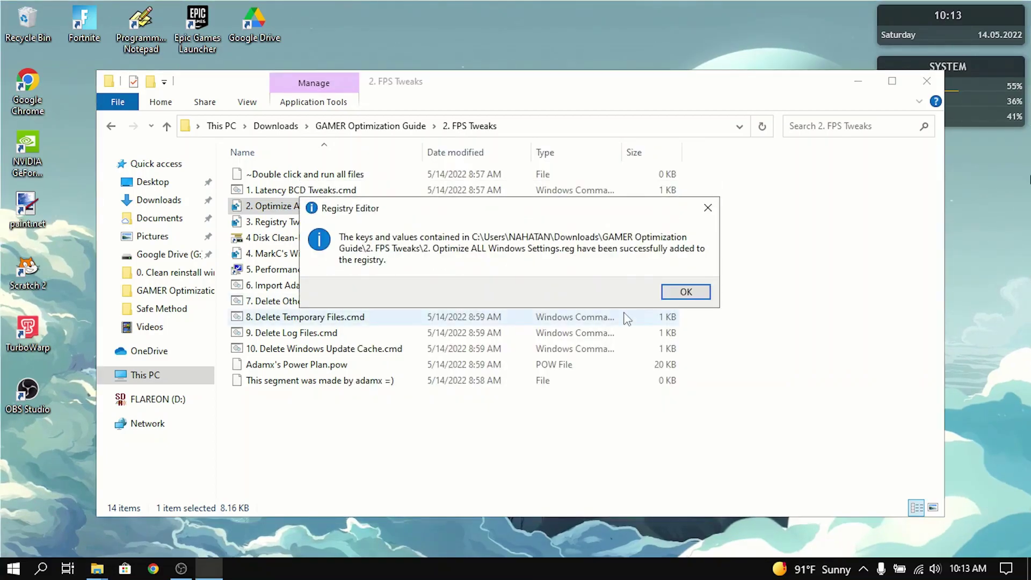
{"action": "left_click", "coordinate": [698, 299]}
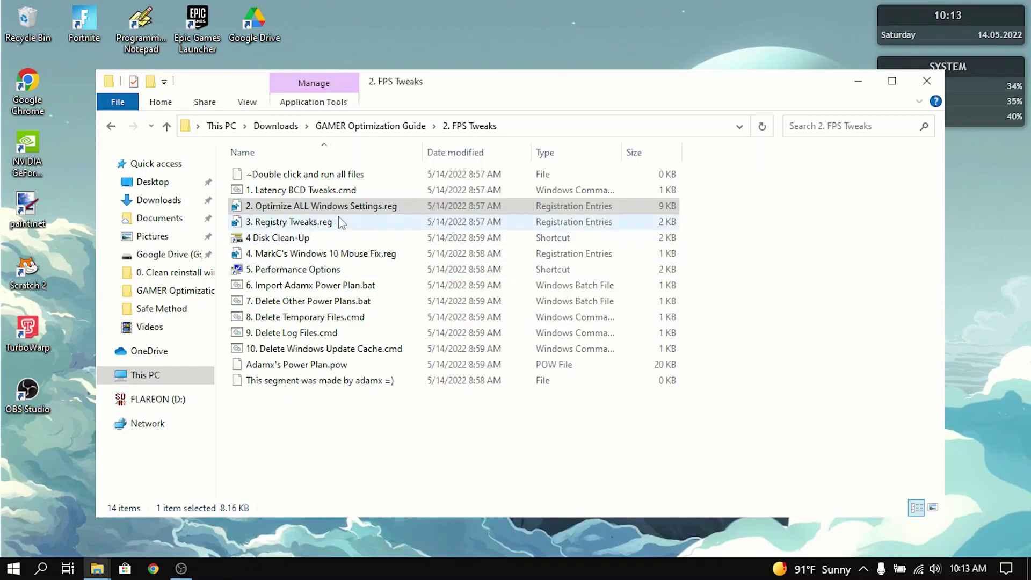
{"action": "double_click", "coordinate": [322, 224]}
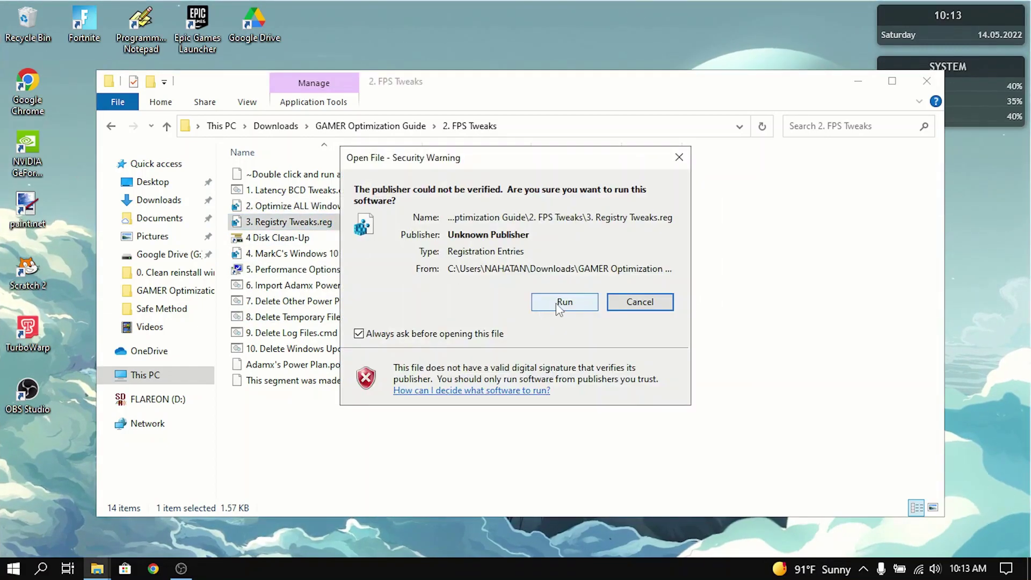
{"action": "left_click", "coordinate": [558, 301]}
{"action": "double_click", "coordinate": [283, 239]}
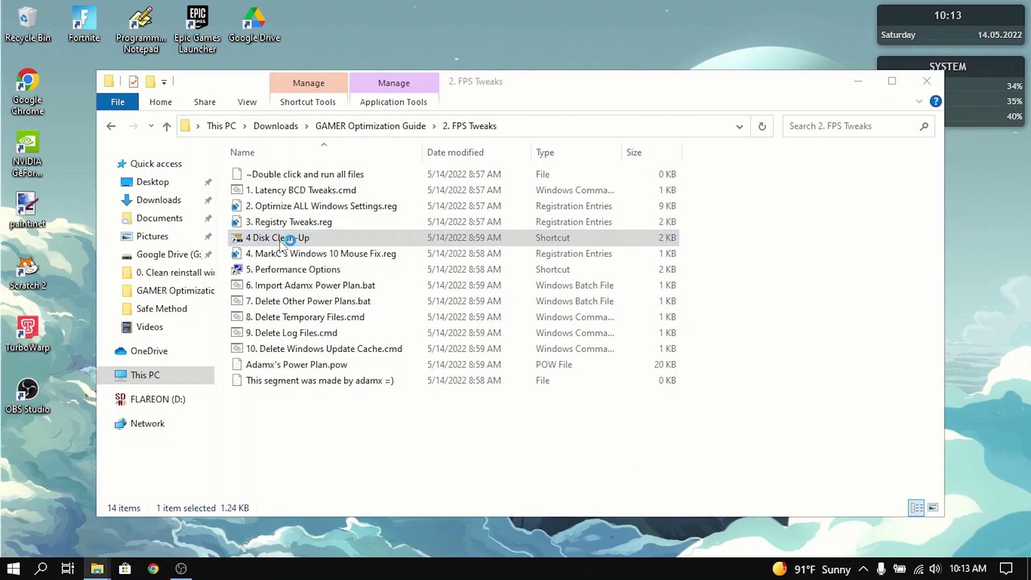
{"action": "left_click", "coordinate": [606, 285]}
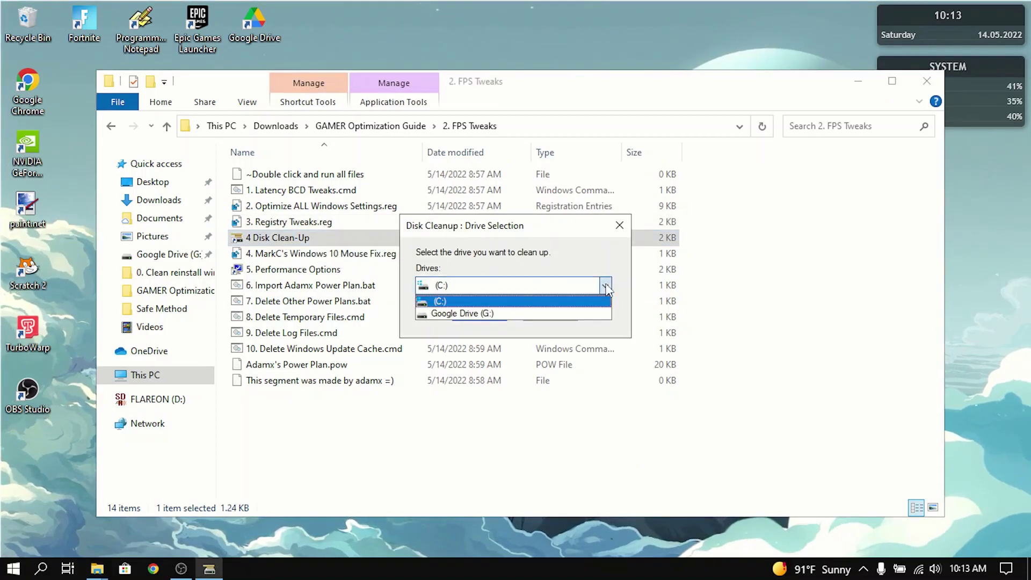
{"action": "key", "text": "Escape"}
{"action": "key", "text": "Escape"}
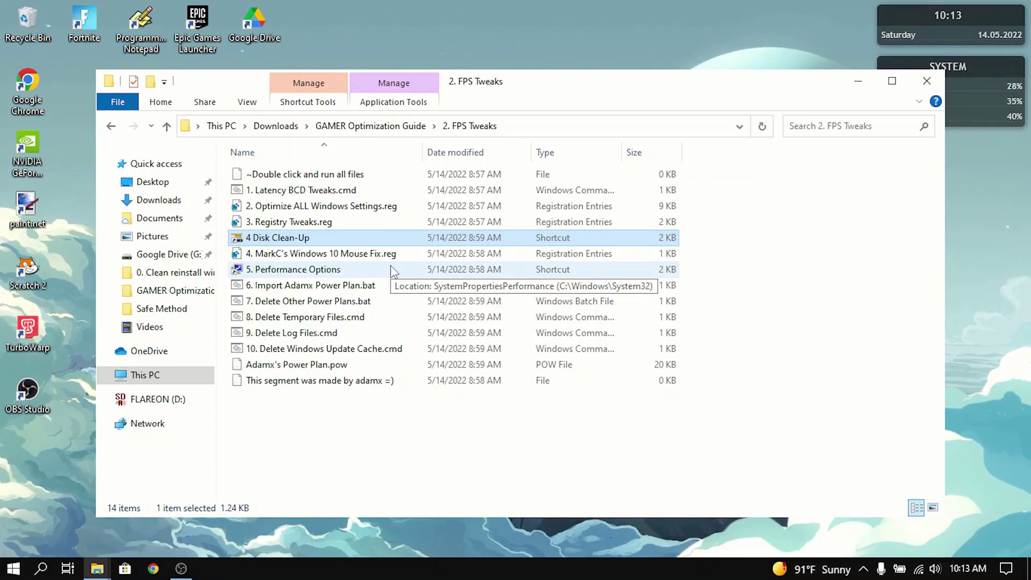
Step: Merge 4. MarkC's Windows 10 Mouse Fix.reg into the registry, confirming each prompt
{"action": "left_click", "coordinate": [365, 255]}
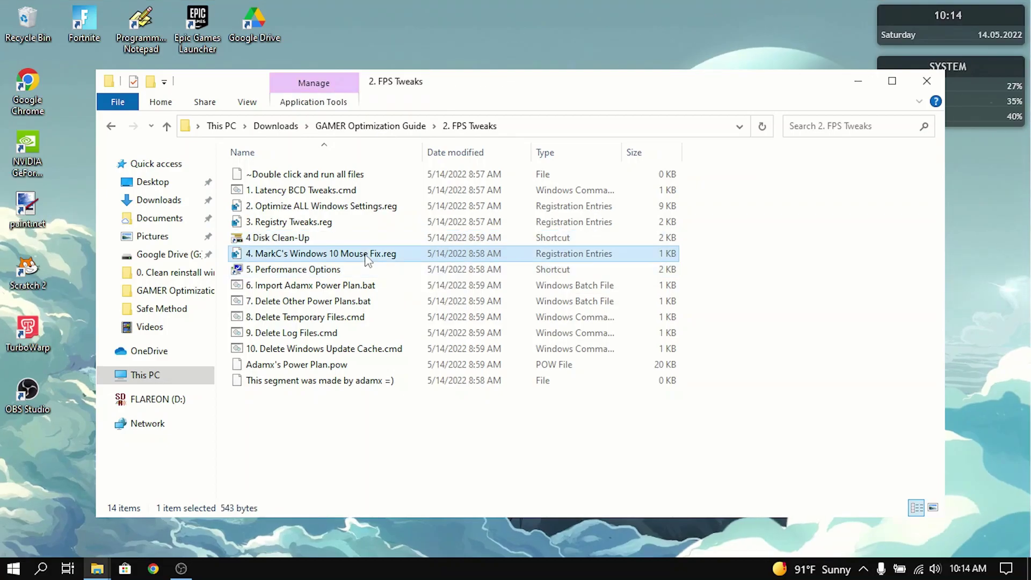
{"action": "double_click", "coordinate": [314, 257]}
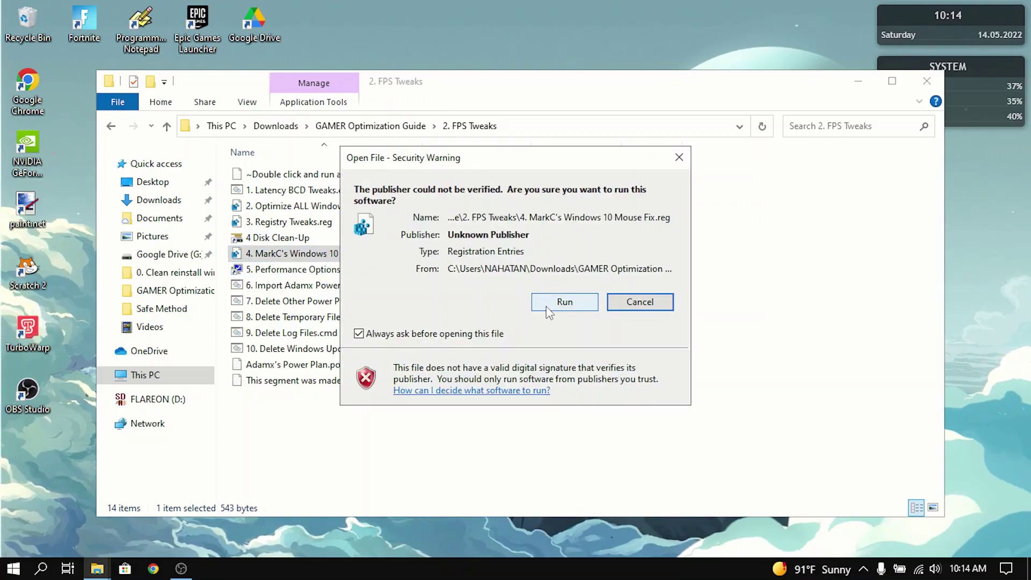
{"action": "left_click", "coordinate": [547, 304]}
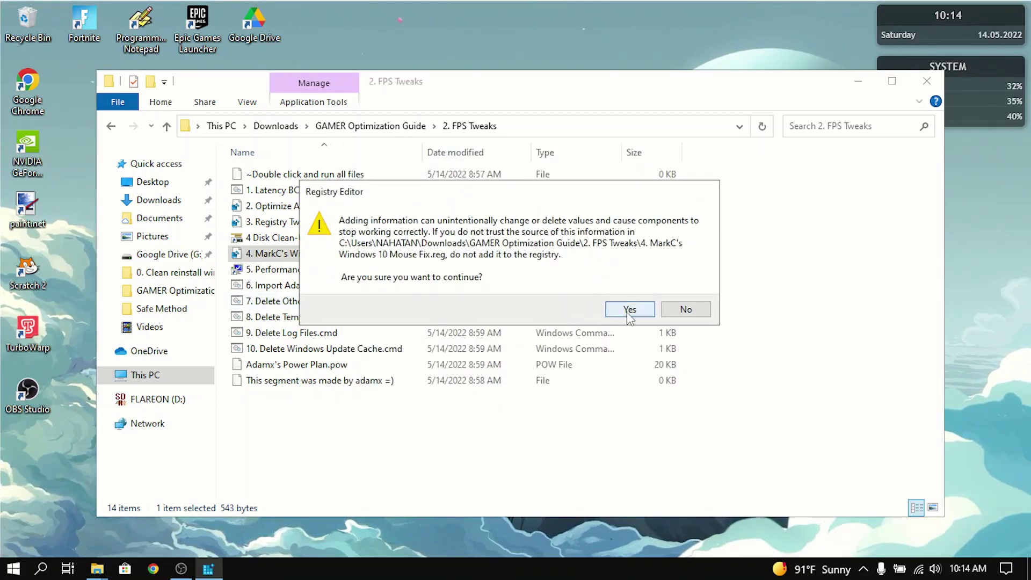
{"action": "left_click", "coordinate": [630, 310]}
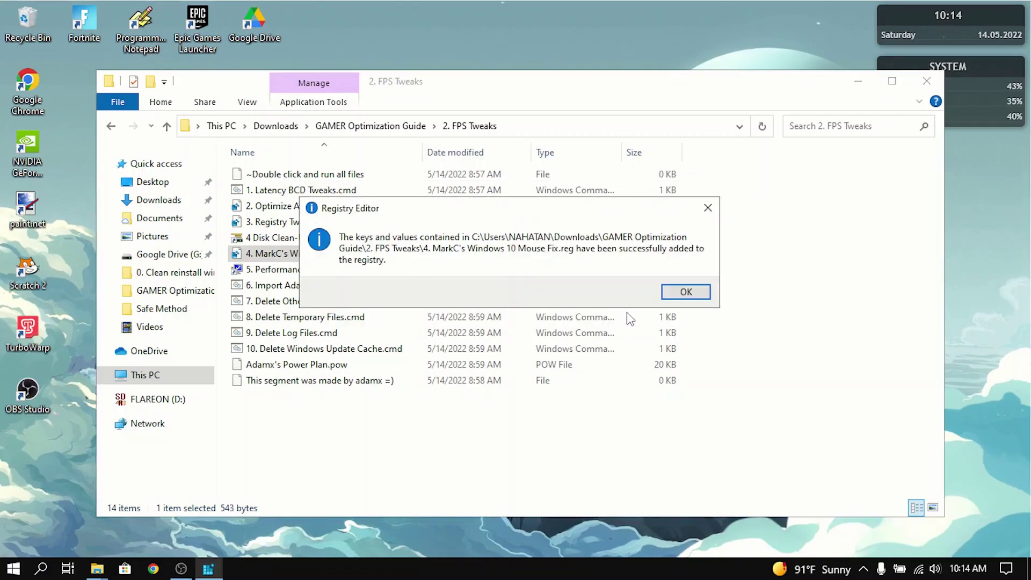
{"action": "left_click", "coordinate": [686, 292]}
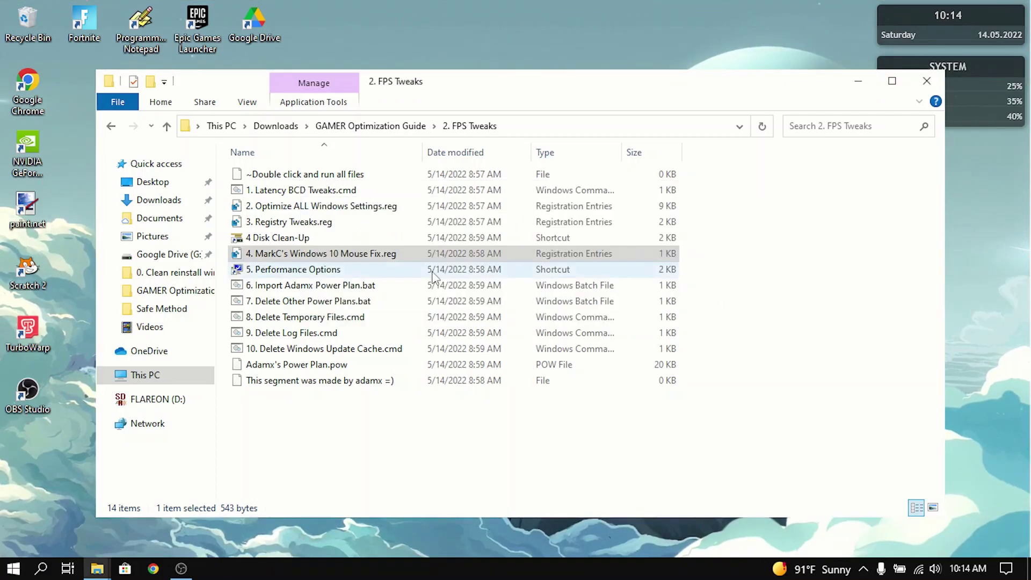
Step: Open 5. Performance Options with only thumbnails and smooth screen-font edges checked, then close it
{"action": "double_click", "coordinate": [307, 271]}
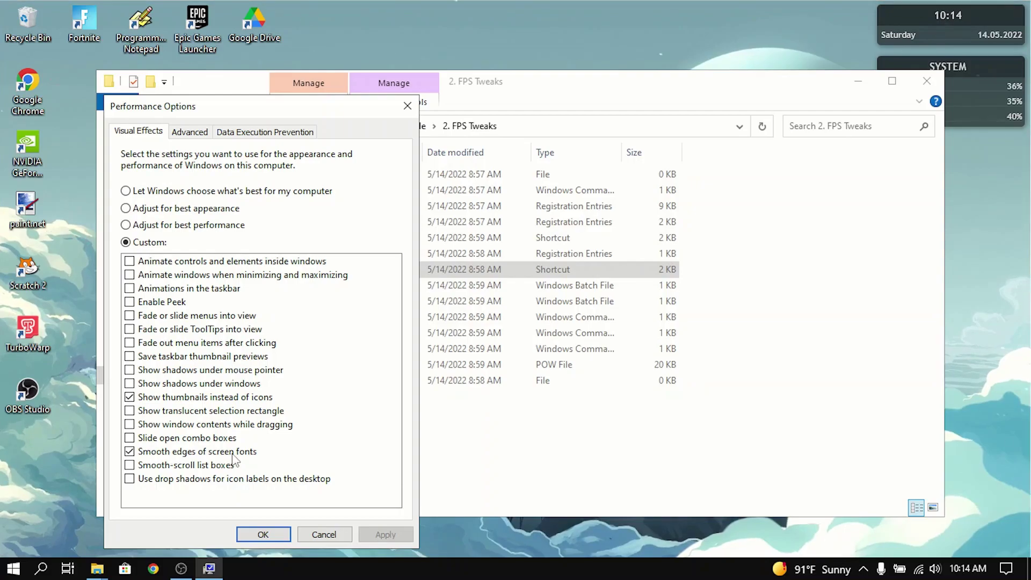
{"action": "key", "text": "Return"}
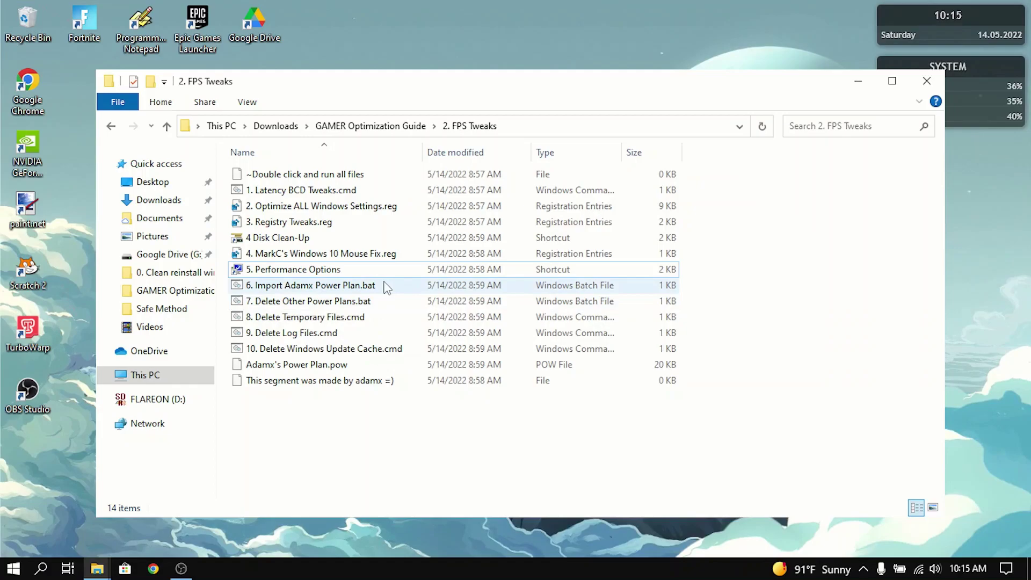
Step: Run 8. Delete Temporary Files.cmd and 9. Delete Log Files.cmd, then return to GAMER Optimization Guide
{"action": "double_click", "coordinate": [277, 320]}
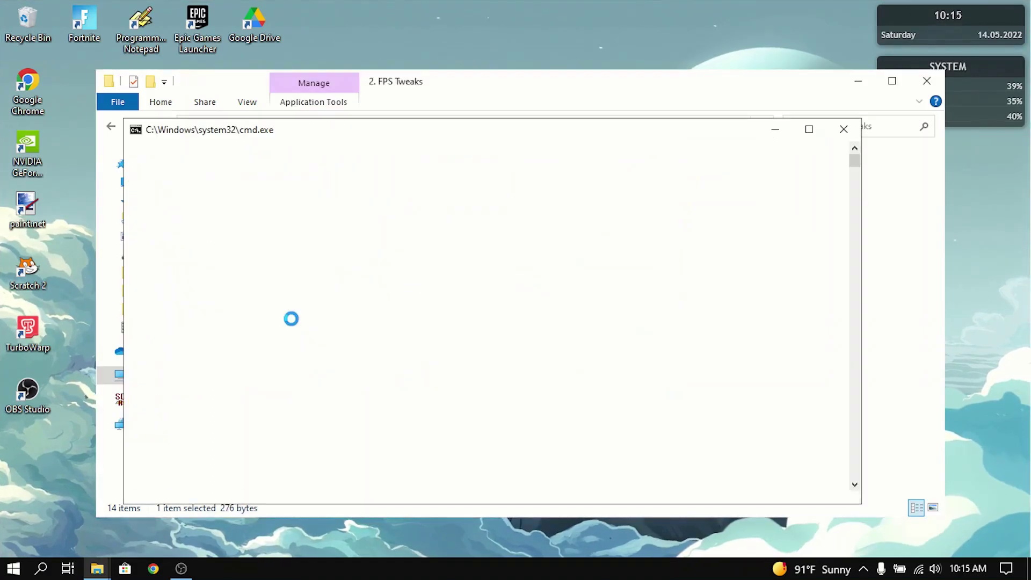
{"action": "key", "text": "Return"}
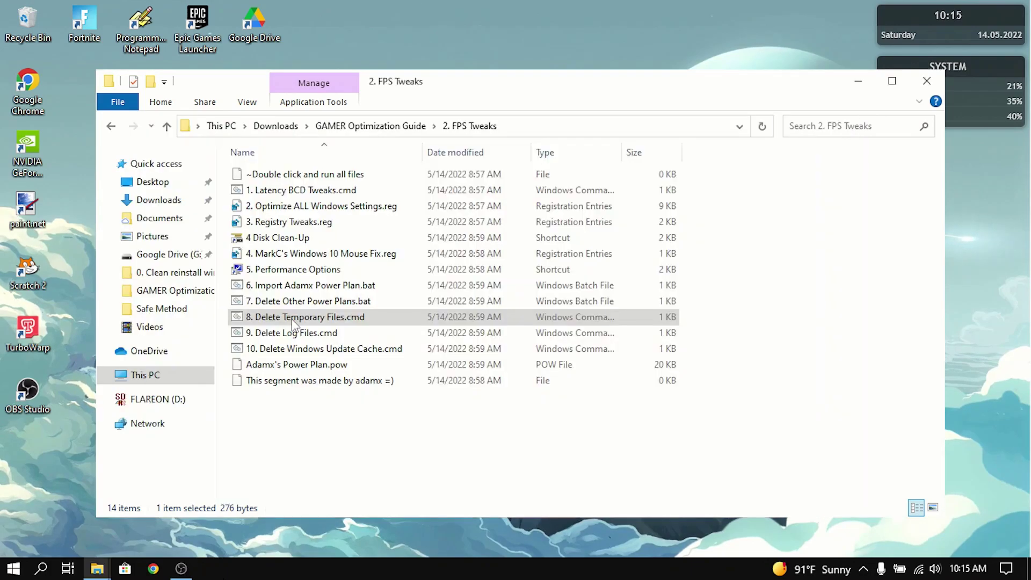
{"action": "double_click", "coordinate": [299, 334]}
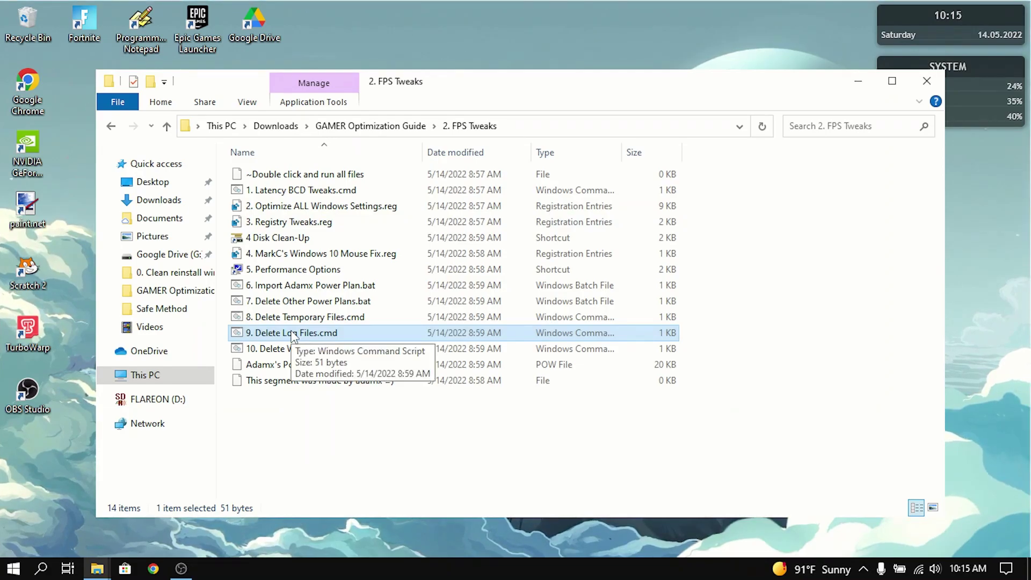
{"action": "left_click", "coordinate": [305, 400]}
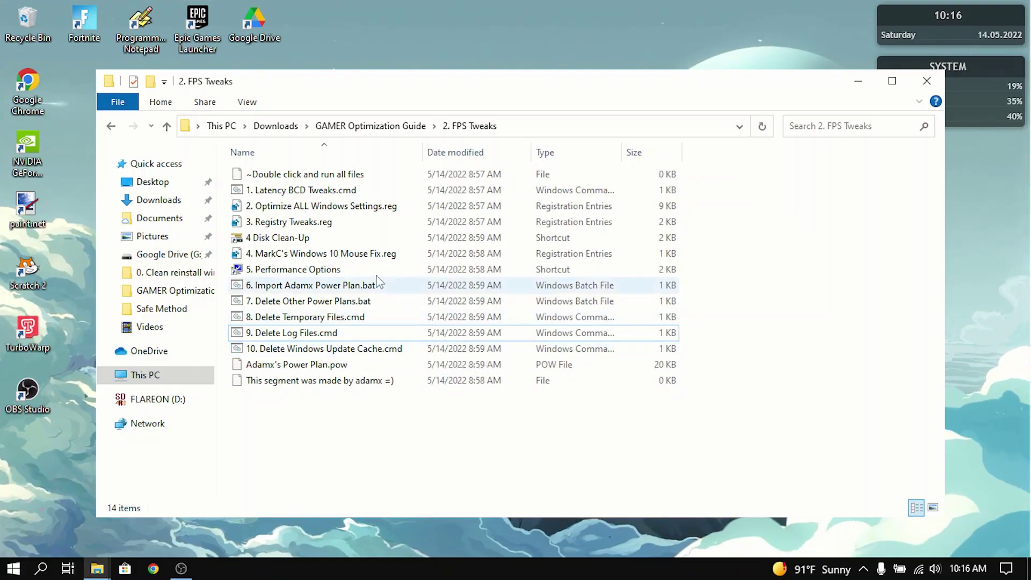
{"action": "left_click", "coordinate": [409, 131]}
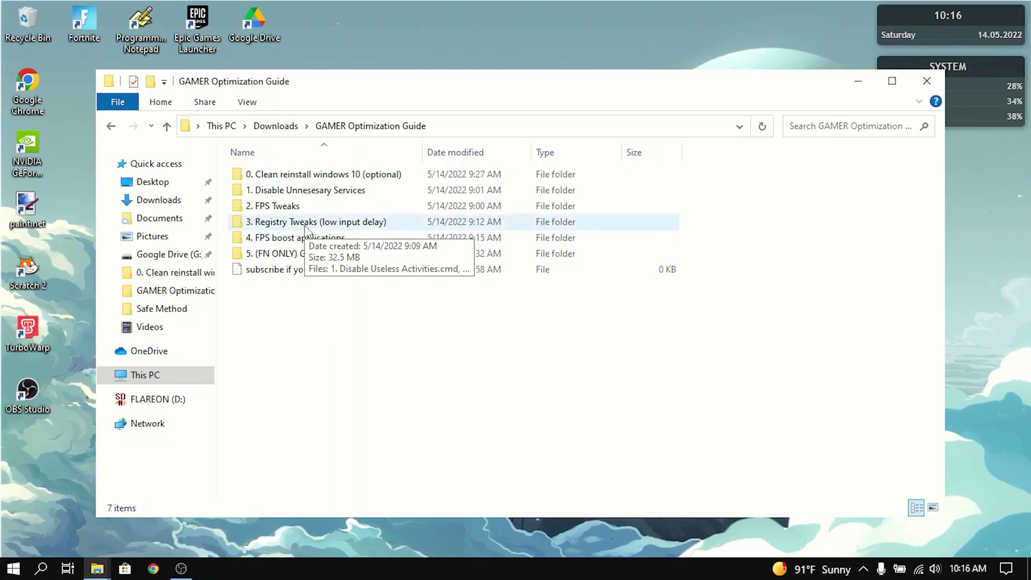
Step: Open 3. Registry Tweaks (low input delay), run 1. Disable Useless Activities.cmd, and force-run 2. Important Tweaks.bat
{"action": "double_click", "coordinate": [305, 223]}
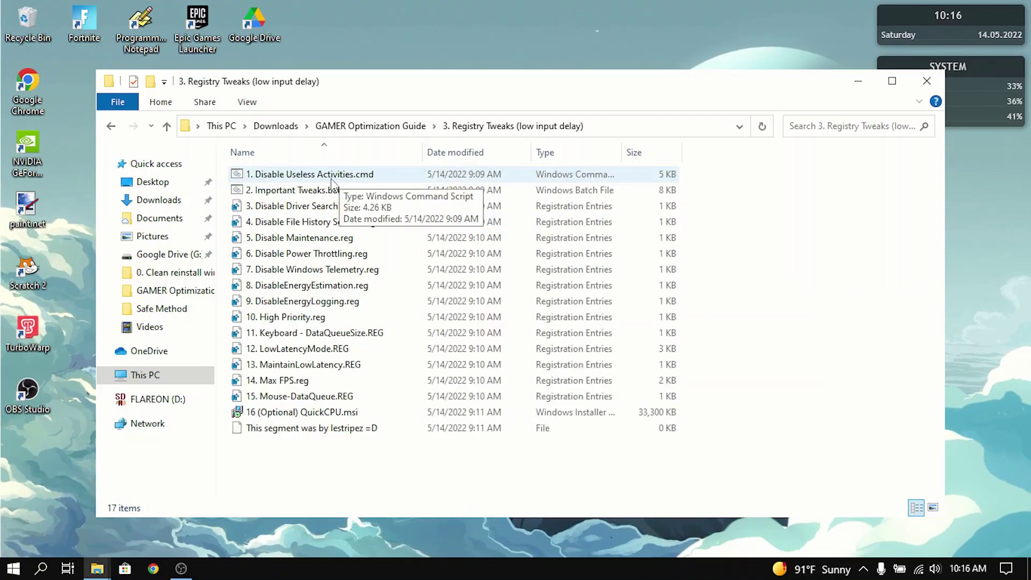
{"action": "double_click", "coordinate": [331, 179]}
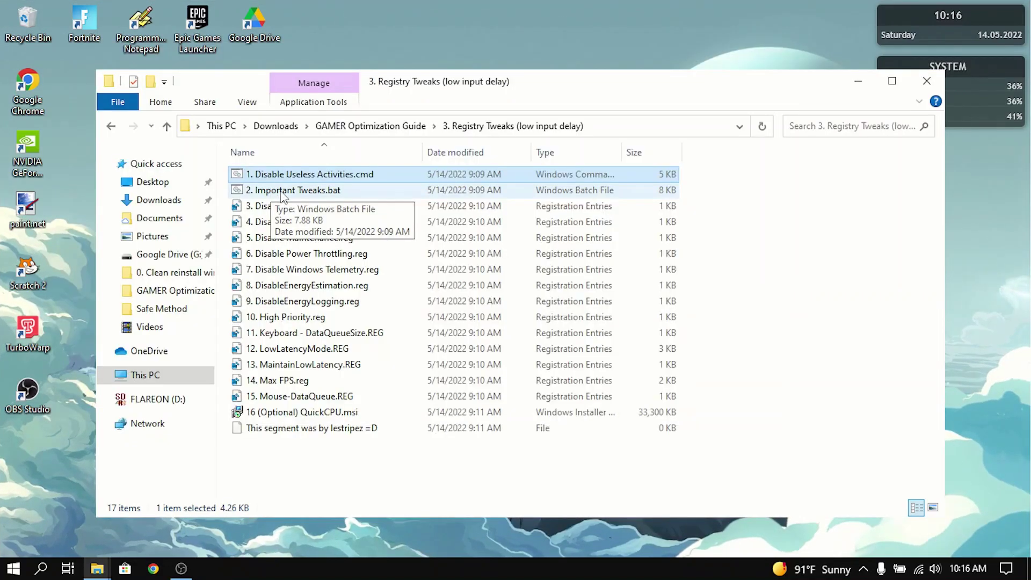
{"action": "double_click", "coordinate": [282, 193]}
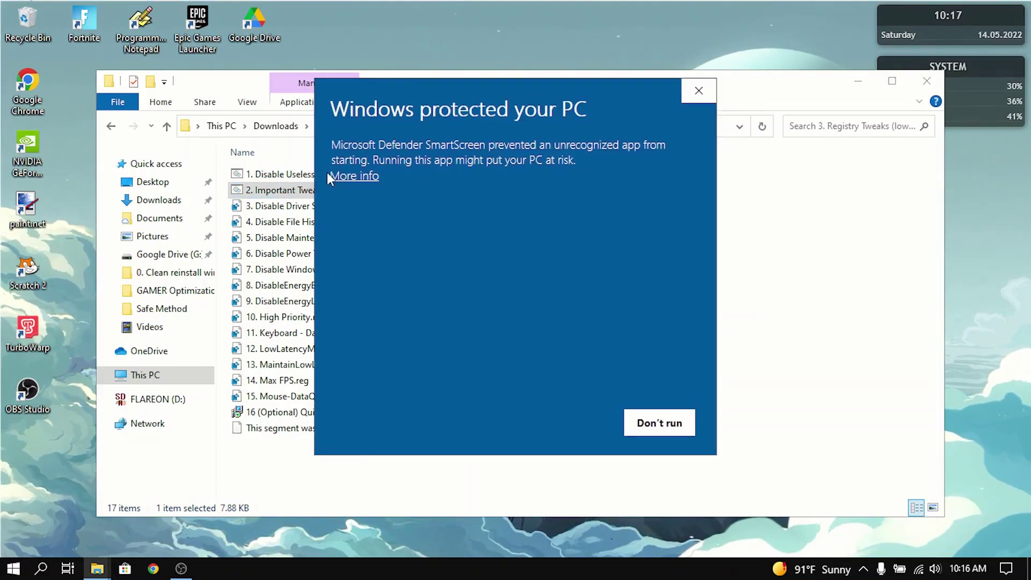
{"action": "left_click", "coordinate": [328, 175]}
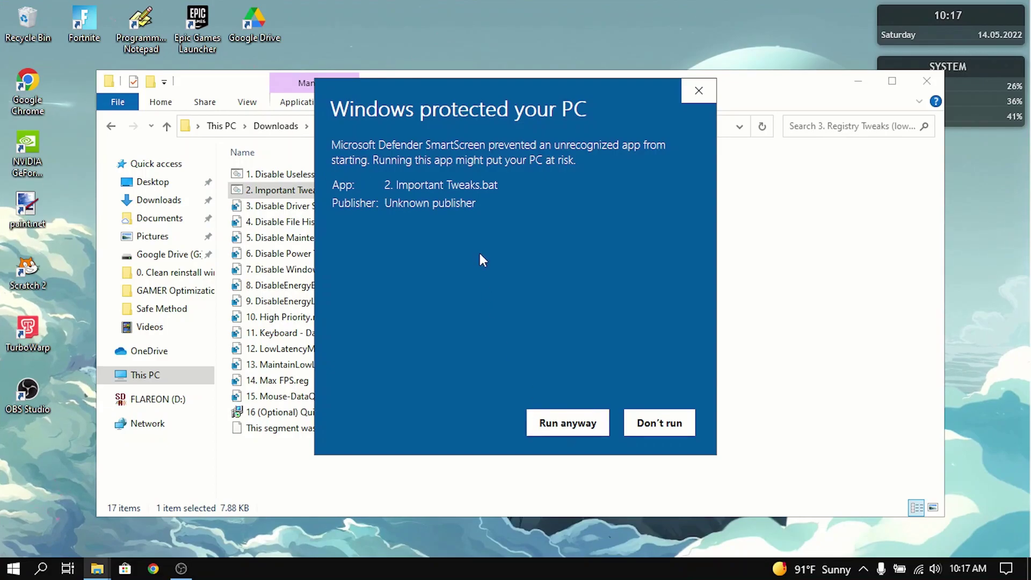
{"action": "left_click", "coordinate": [568, 424]}
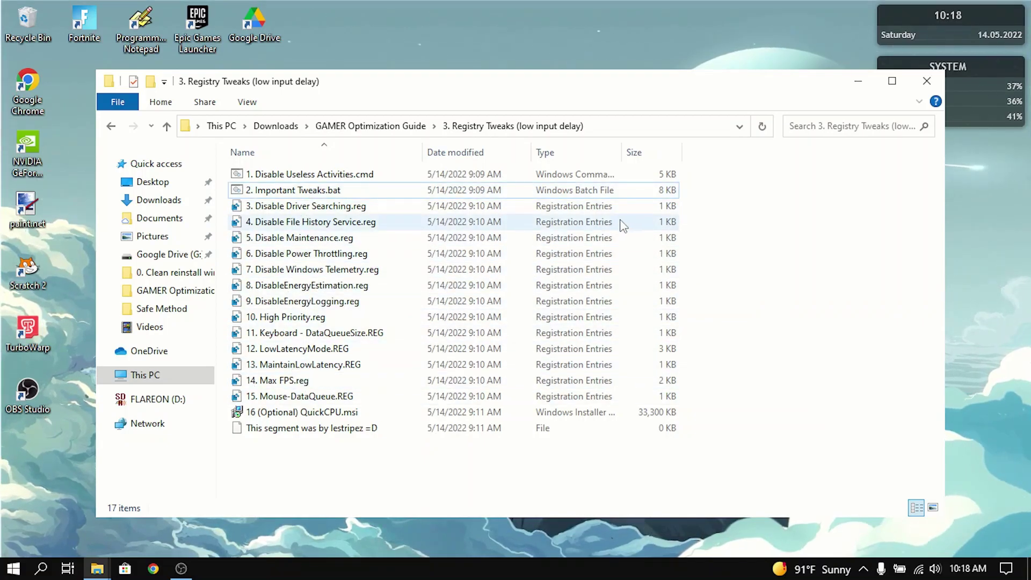
Step: Merge the Disable Driver Searching, 6. Disable Power Throttling and following registry tweaks
{"action": "double_click", "coordinate": [406, 210]}
{"action": "left_click", "coordinate": [629, 309]}
{"action": "left_click", "coordinate": [684, 292]}
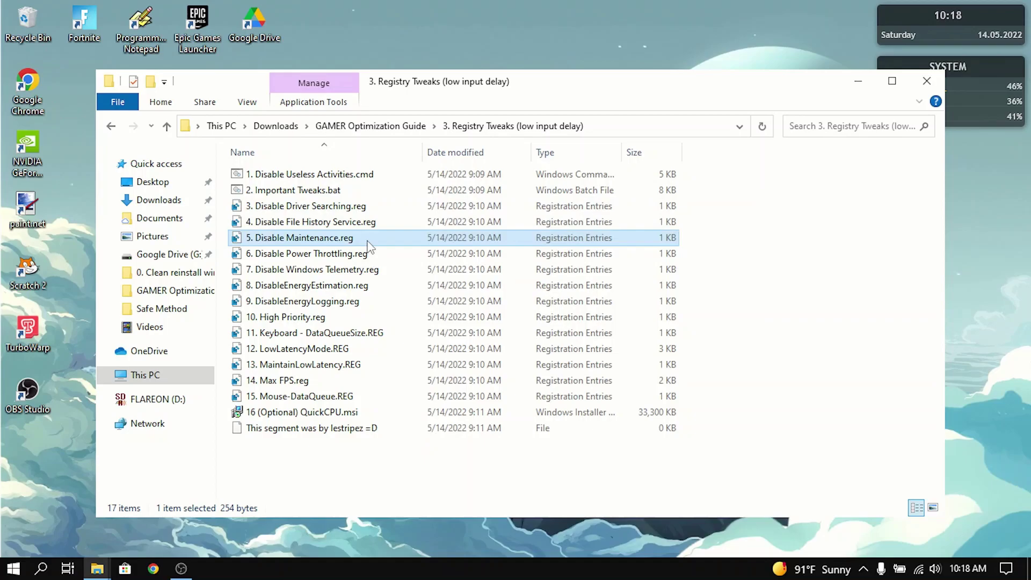
{"action": "double_click", "coordinate": [280, 253]}
{"action": "left_click", "coordinate": [629, 309]}
{"action": "double_click", "coordinate": [301, 270]}
{"action": "double_click", "coordinate": [306, 301]}
{"action": "left_click", "coordinate": [564, 299]}
Step: Merge 10. High Priority, 11. Keyboard - DataQueueSize, 14. Max FPS and 15. Mouse-DataQueue, then go up to GAMER Optimization Guide
{"action": "double_click", "coordinate": [284, 317]}
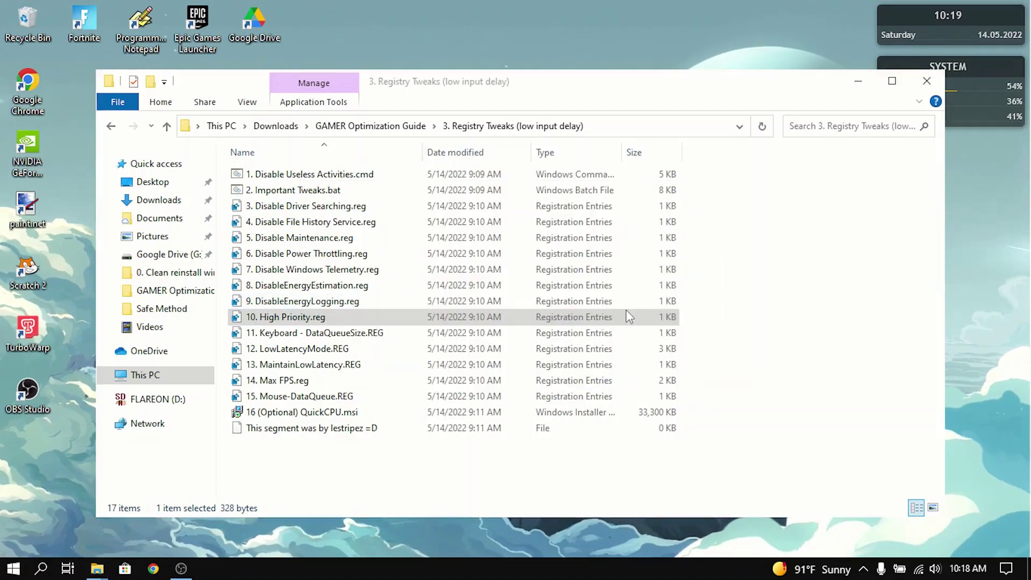
{"action": "double_click", "coordinate": [531, 333]}
{"action": "double_click", "coordinate": [408, 376]}
{"action": "double_click", "coordinate": [415, 396]}
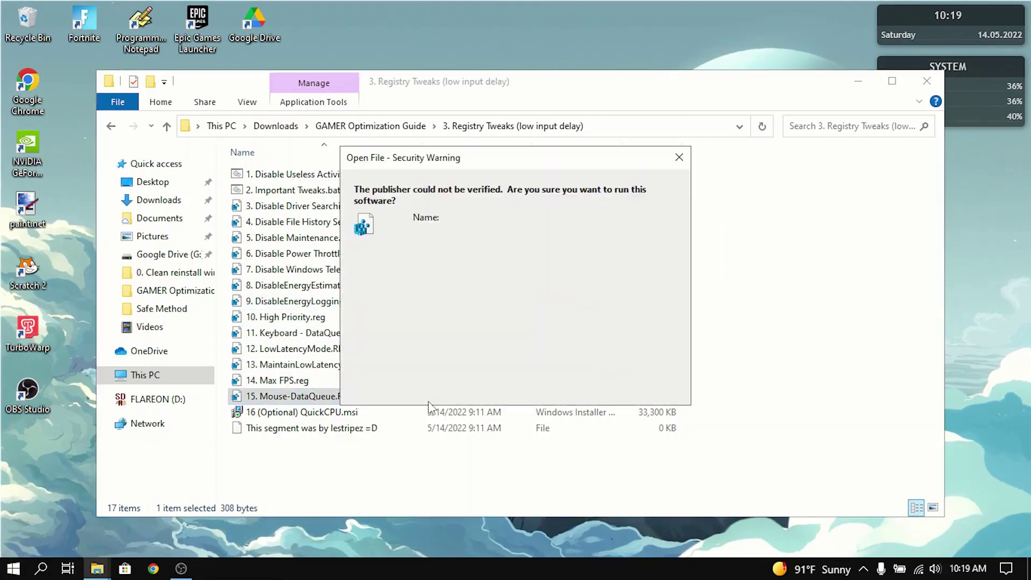
{"action": "left_click", "coordinate": [564, 300]}
{"action": "left_click", "coordinate": [695, 304]}
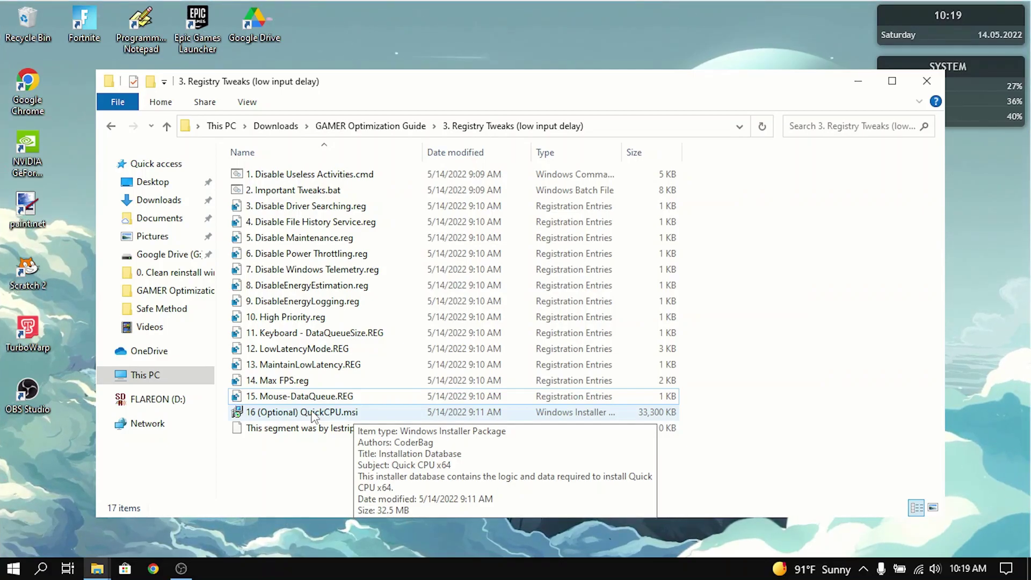
{"action": "left_click", "coordinate": [376, 128]}
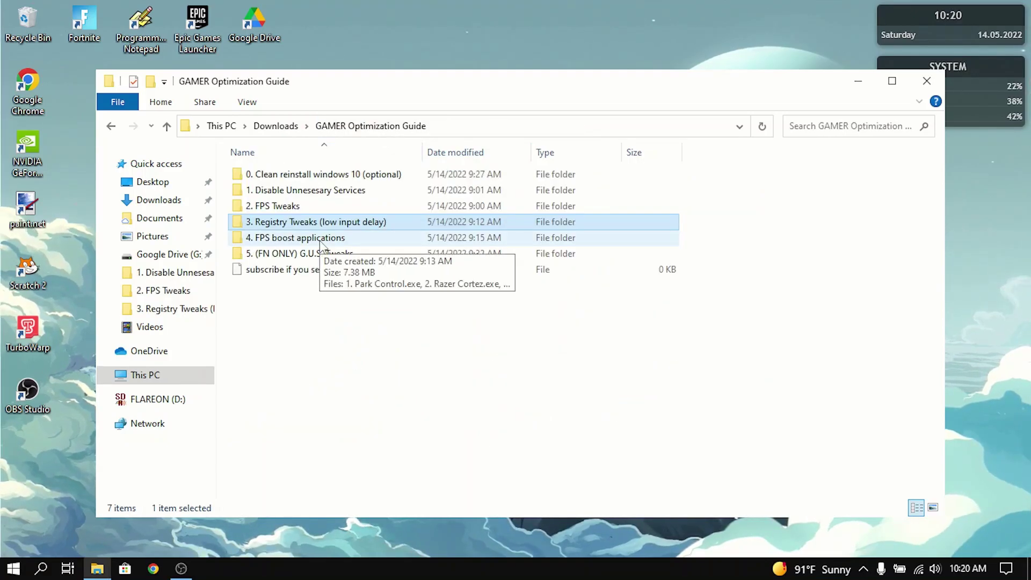
Step: In '4. FPS boost applications', run Park Control and check the power plan's Parking/Freq Scaling options
{"action": "double_click", "coordinate": [321, 239]}
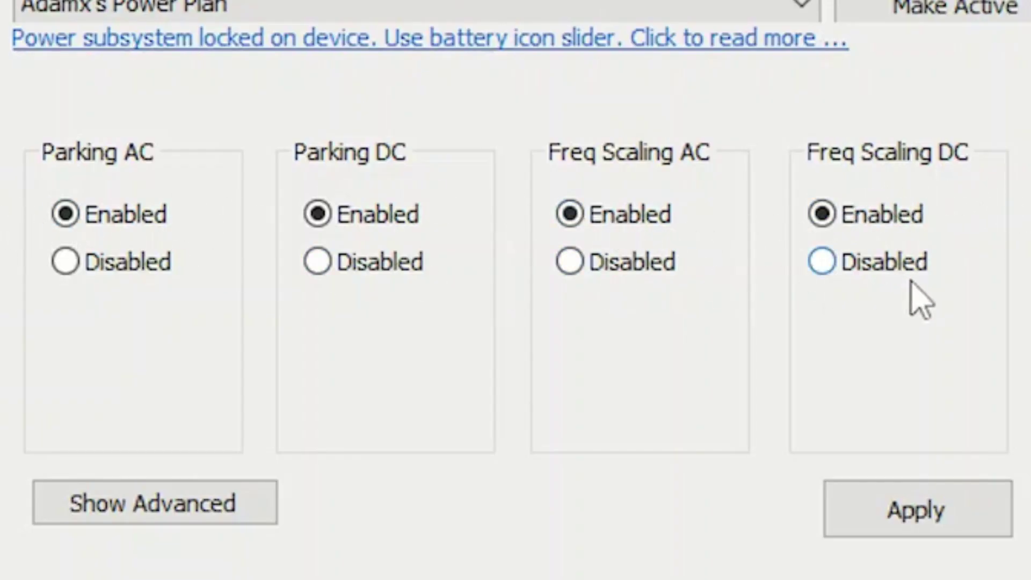
{"action": "left_click", "coordinate": [534, 14]}
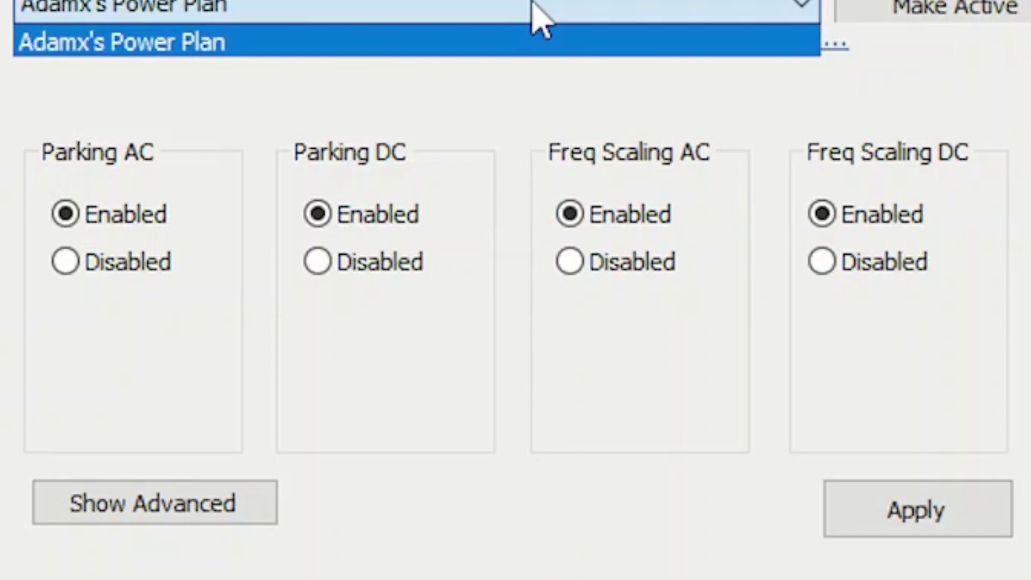
{"action": "left_click", "coordinate": [534, 11]}
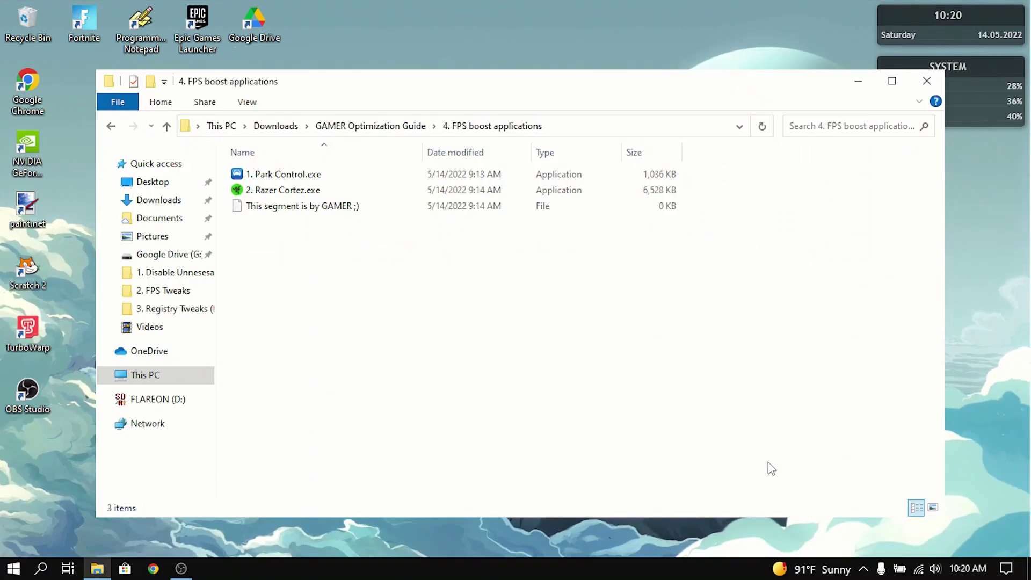
Step: From the GAMER Optimization Guide folder, open '5. (FN ONLY) G.U.S. Tweaks' then '2. Low end (my settings)'
{"action": "left_click", "coordinate": [384, 127]}
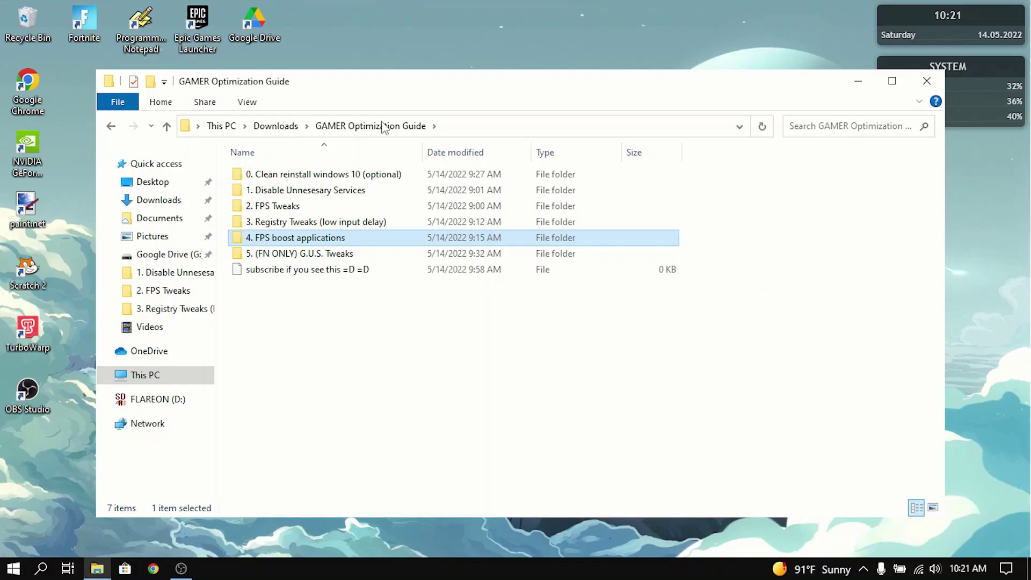
{"action": "left_click", "coordinate": [347, 320]}
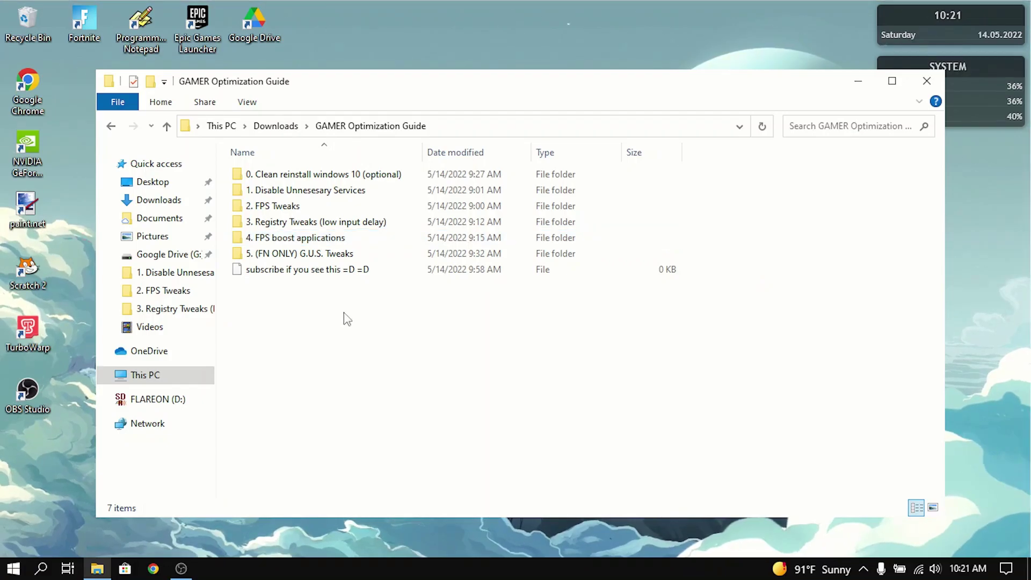
{"action": "left_click", "coordinate": [330, 257]}
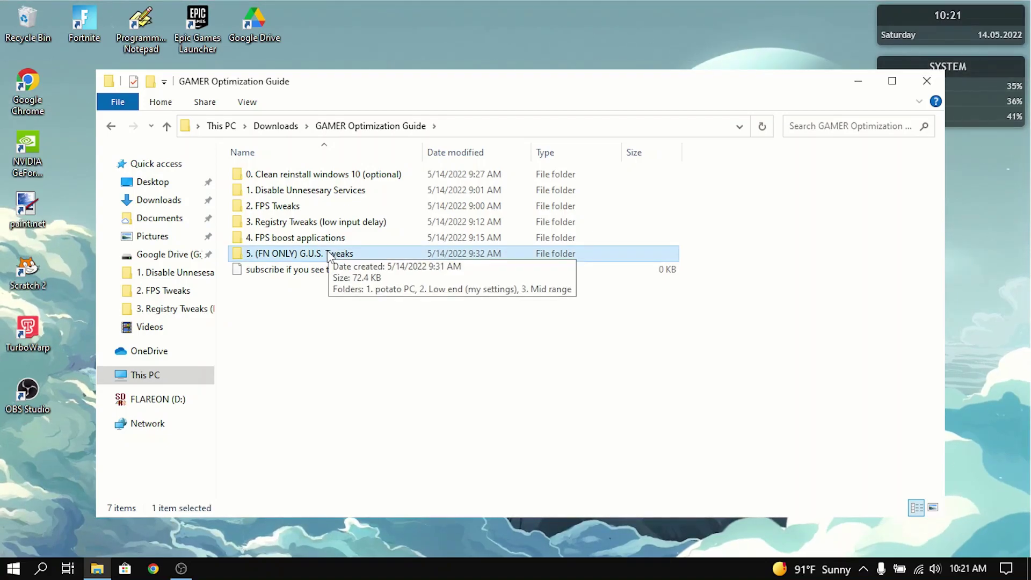
{"action": "left_click", "coordinate": [329, 256]}
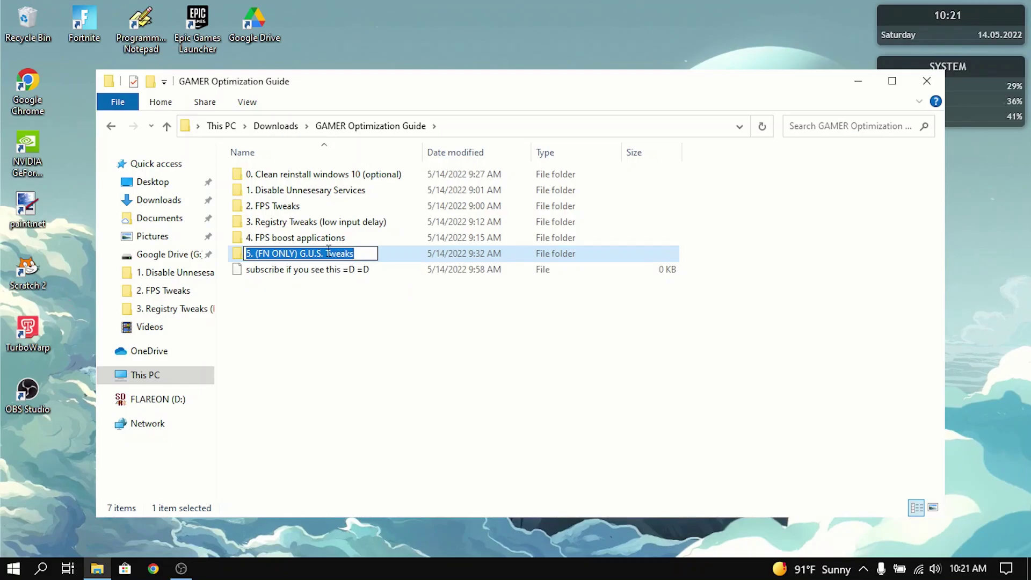
{"action": "double_click", "coordinate": [410, 256]}
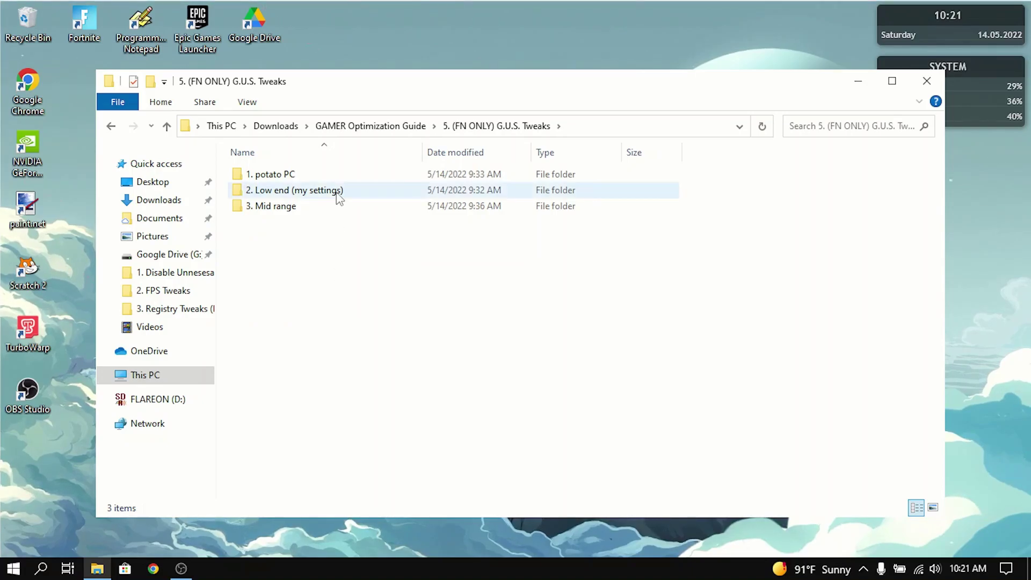
{"action": "double_click", "coordinate": [296, 191]}
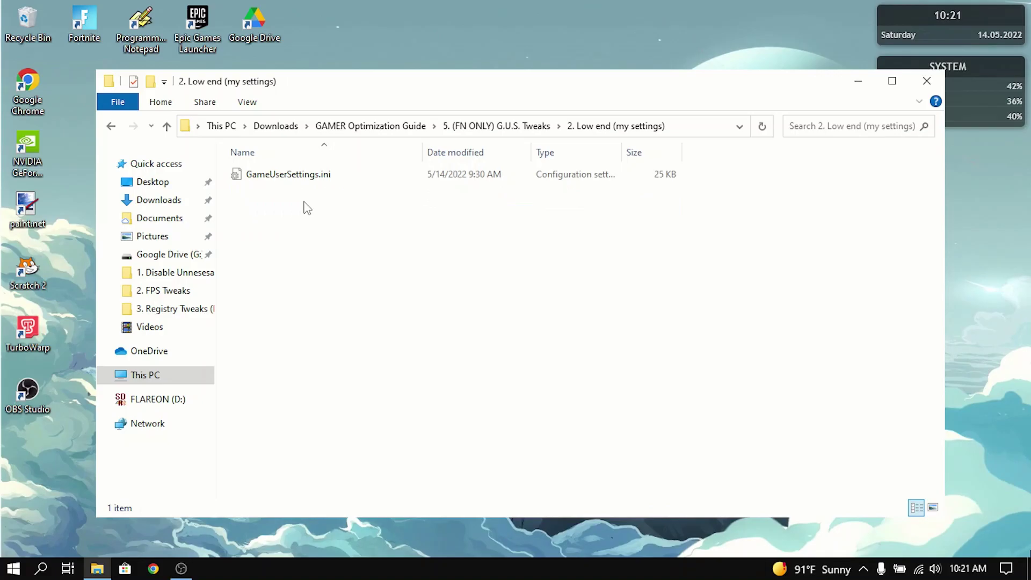
{"action": "left_click", "coordinate": [260, 172]}
{"action": "left_click", "coordinate": [290, 243]}
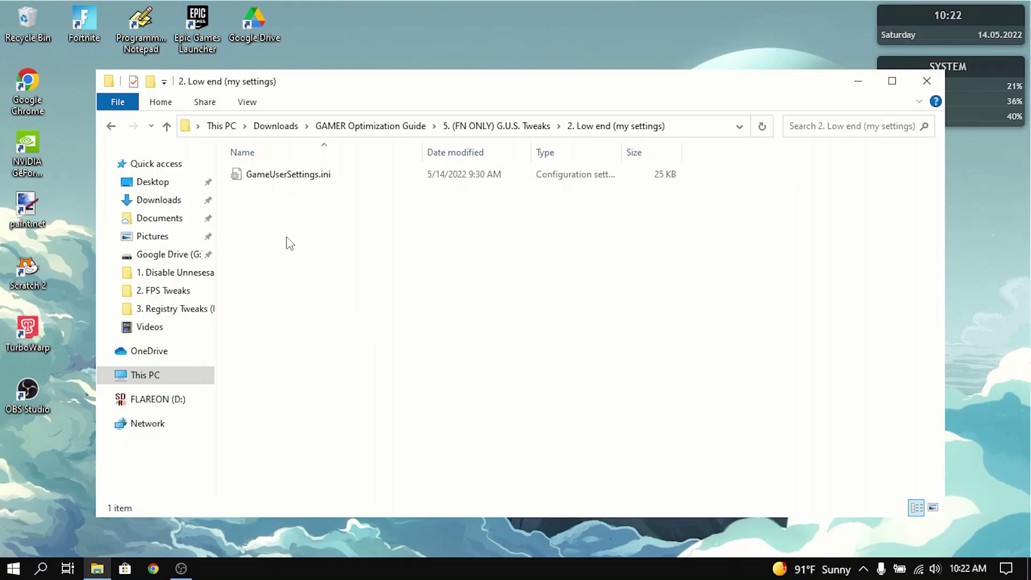
Step: Open AppData via the Run box and browse to Local\FortniteGame\Saved\Config\WindowsClient
{"action": "key", "text": "super+r"}
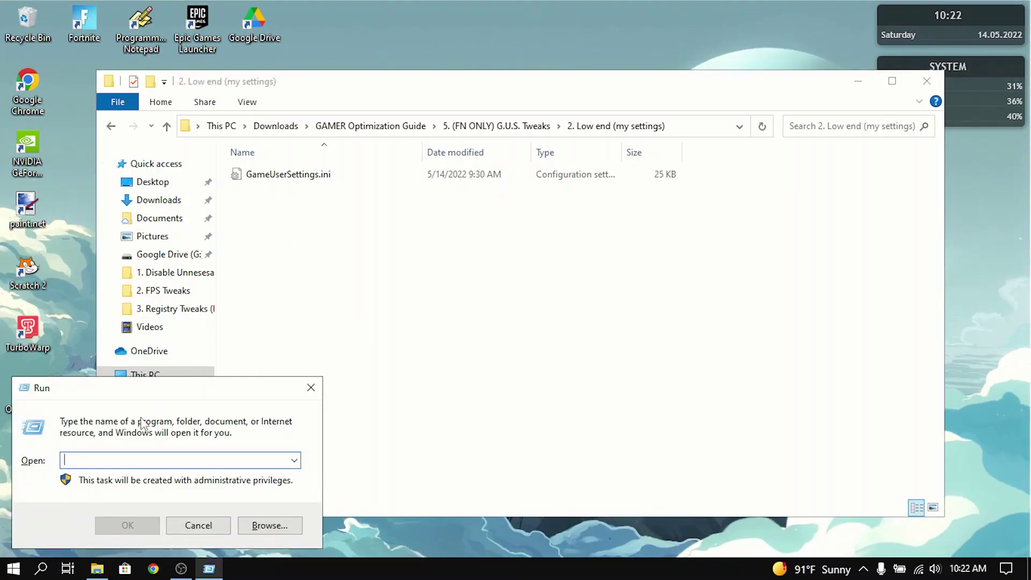
{"action": "type", "text": "appdata"}
{"action": "key", "text": "Return"}
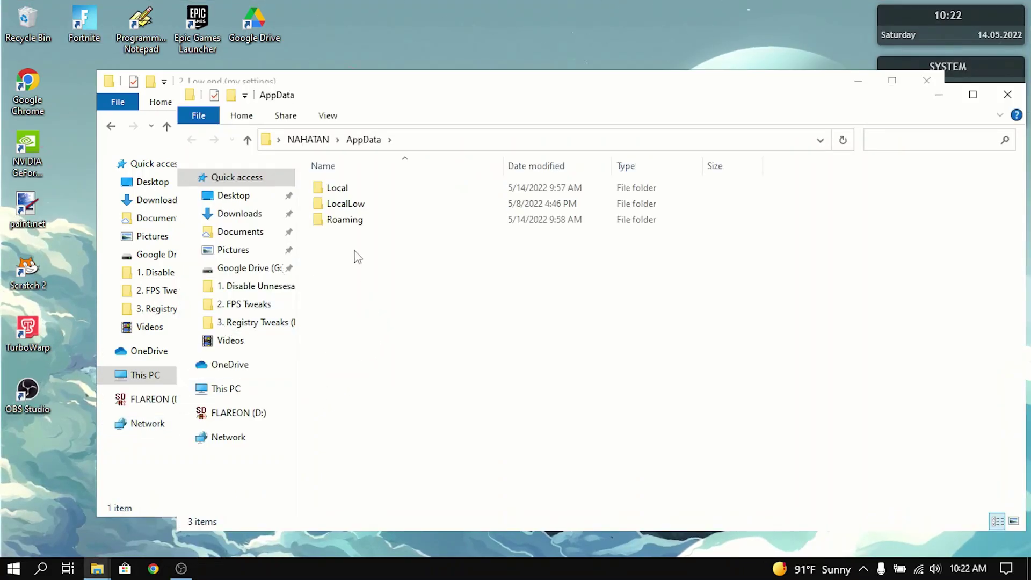
{"action": "double_click", "coordinate": [350, 191]}
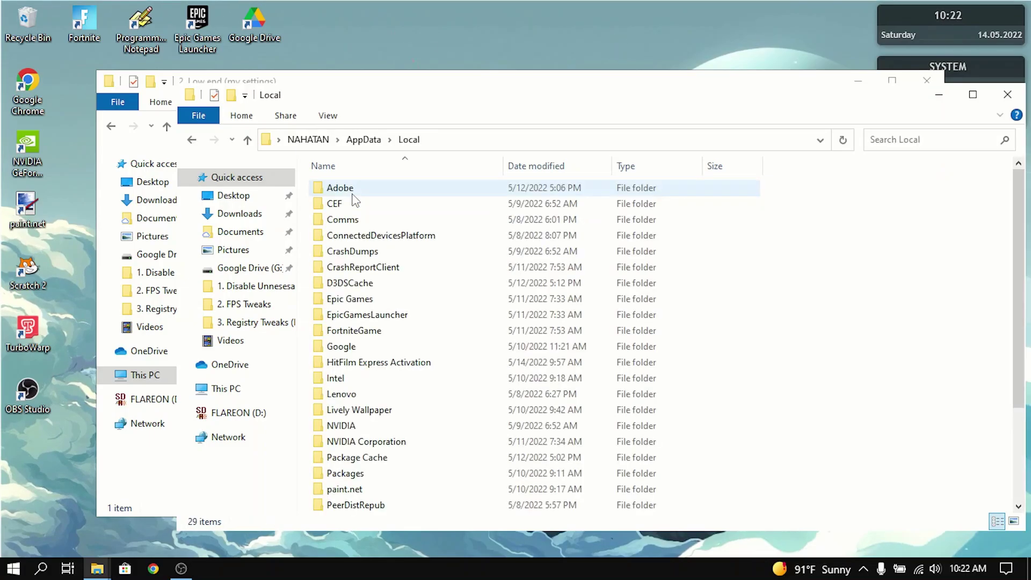
{"action": "double_click", "coordinate": [352, 332]}
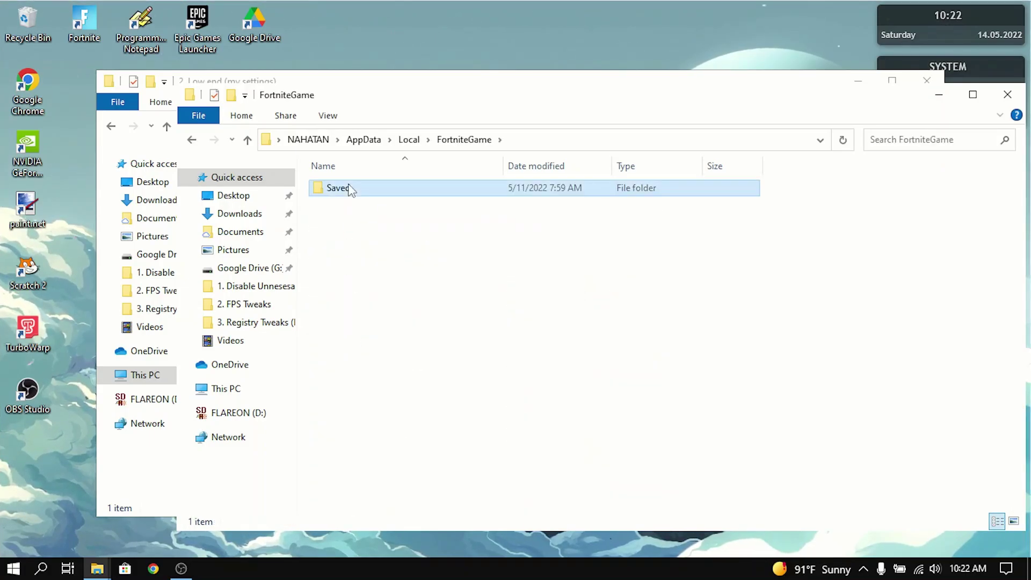
{"action": "double_click", "coordinate": [349, 189]}
{"action": "double_click", "coordinate": [346, 203]}
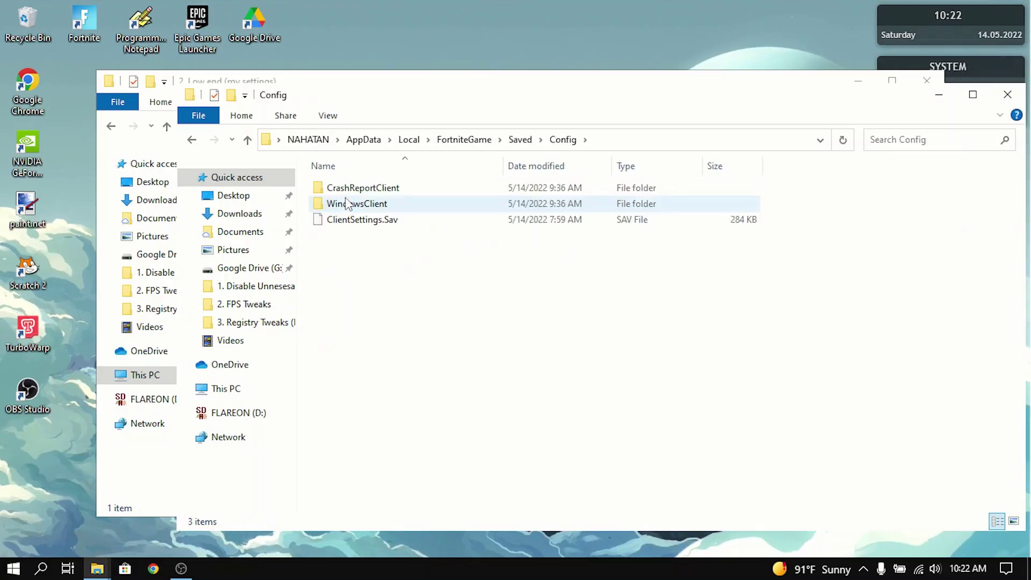
{"action": "double_click", "coordinate": [354, 205]}
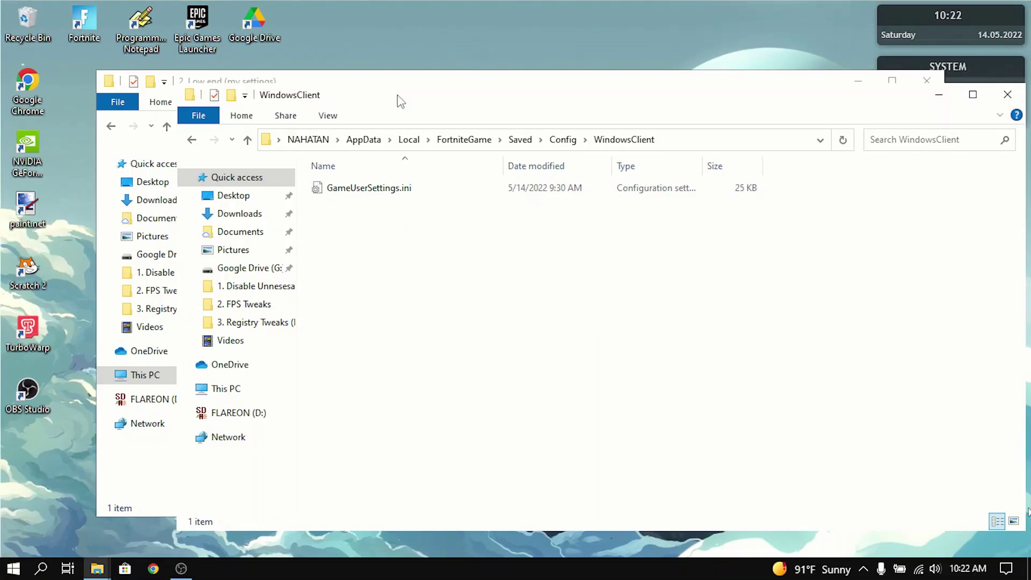
Step: Delete Fortnite's GameUserSettings.ini in WindowsClient and drag the low-end GameUserSettings.ini in its place
{"action": "left_click_drag", "start_coordinate": [390, 97], "coordinate": [671, 106]}
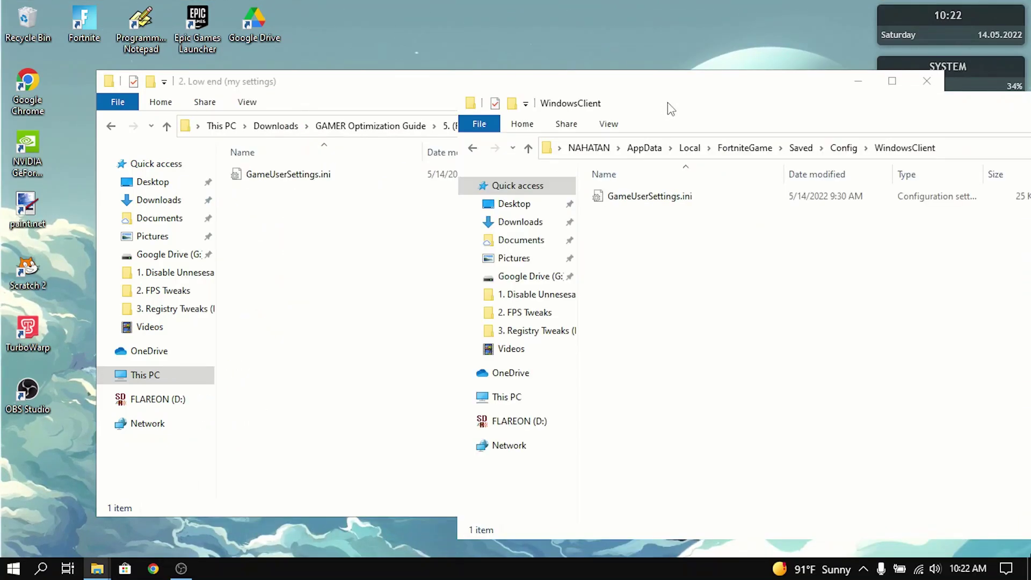
{"action": "left_click", "coordinate": [644, 203]}
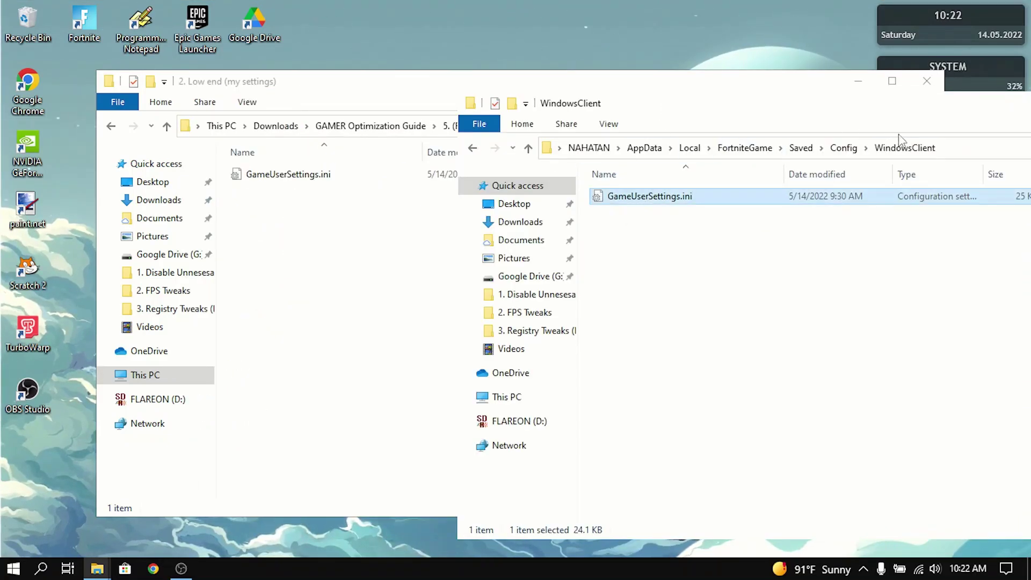
{"action": "key", "text": "Delete"}
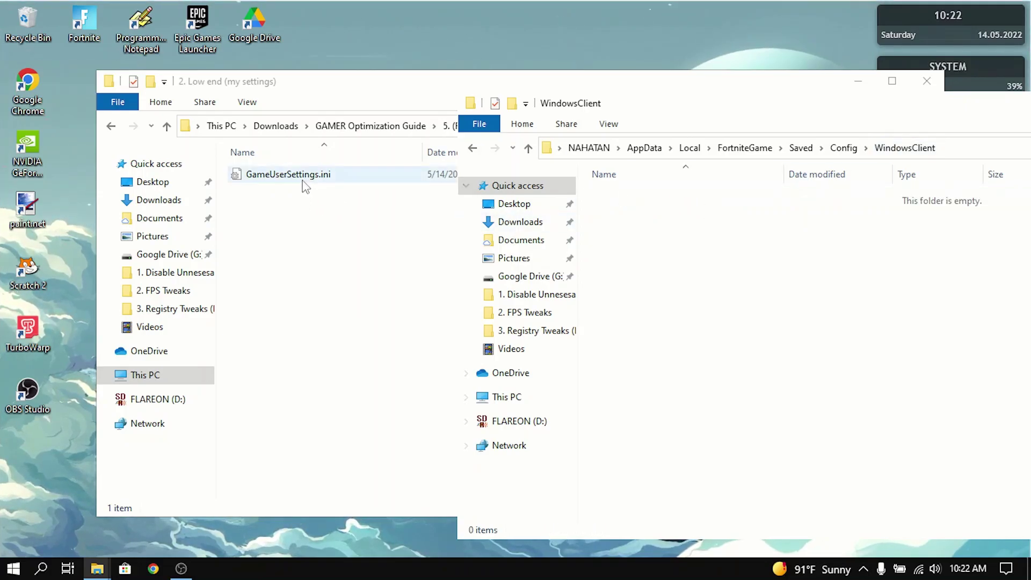
{"action": "left_click_drag", "start_coordinate": [304, 184], "coordinate": [689, 276]}
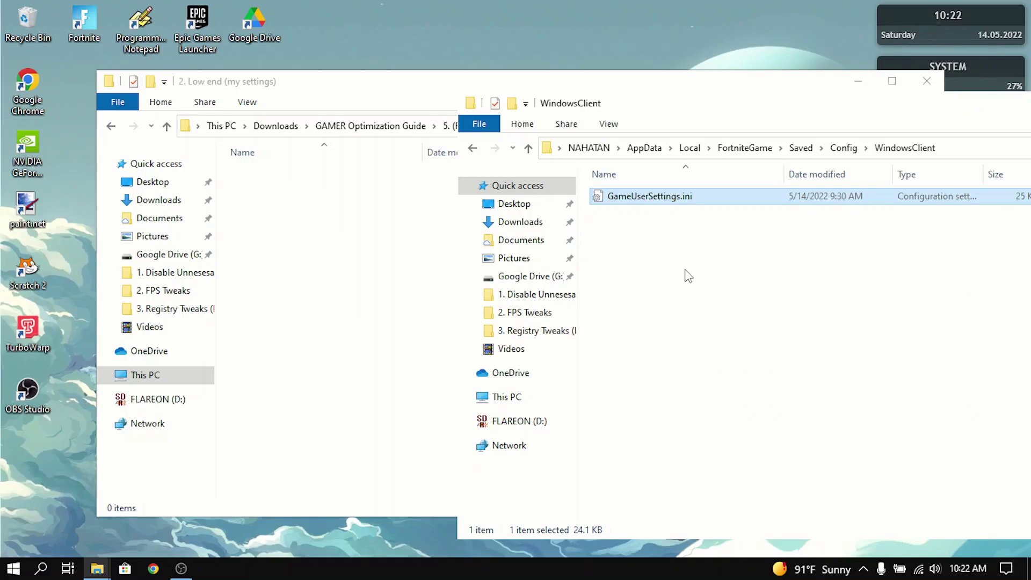
{"action": "left_click", "coordinate": [689, 276]}
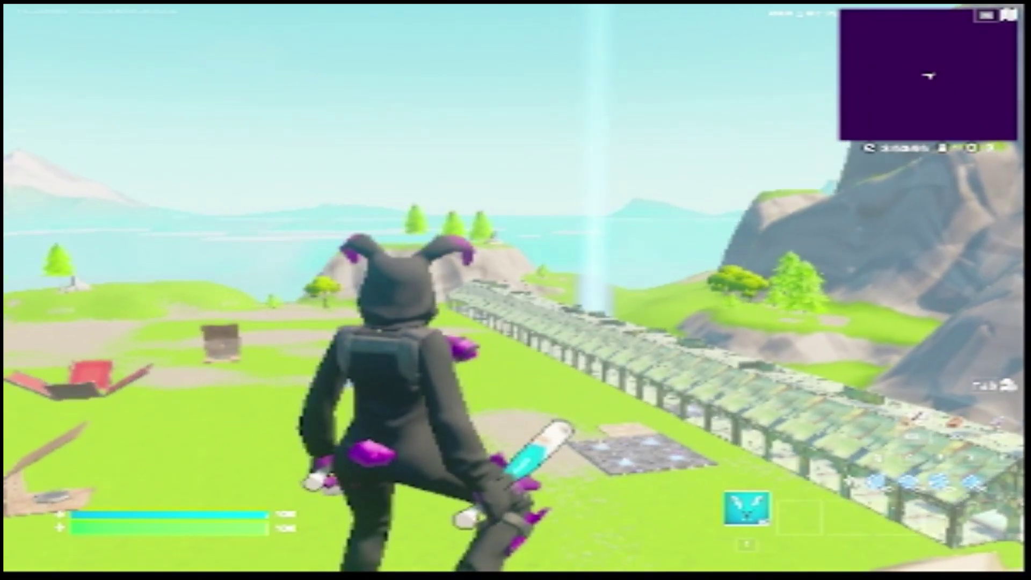
Step: Bring up Fortnite's in-game menu over the creative island
{"action": "key", "text": "Escape"}
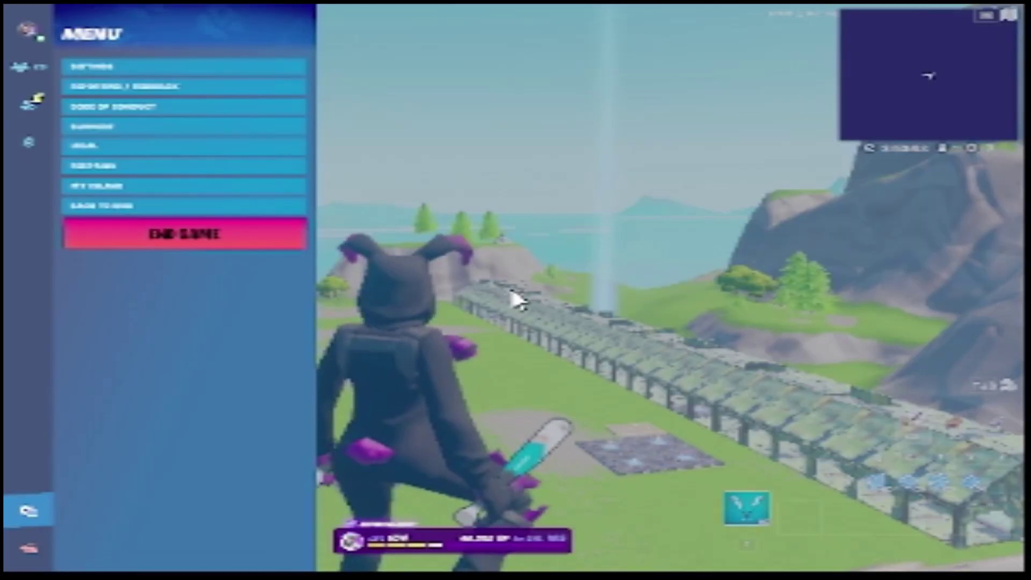